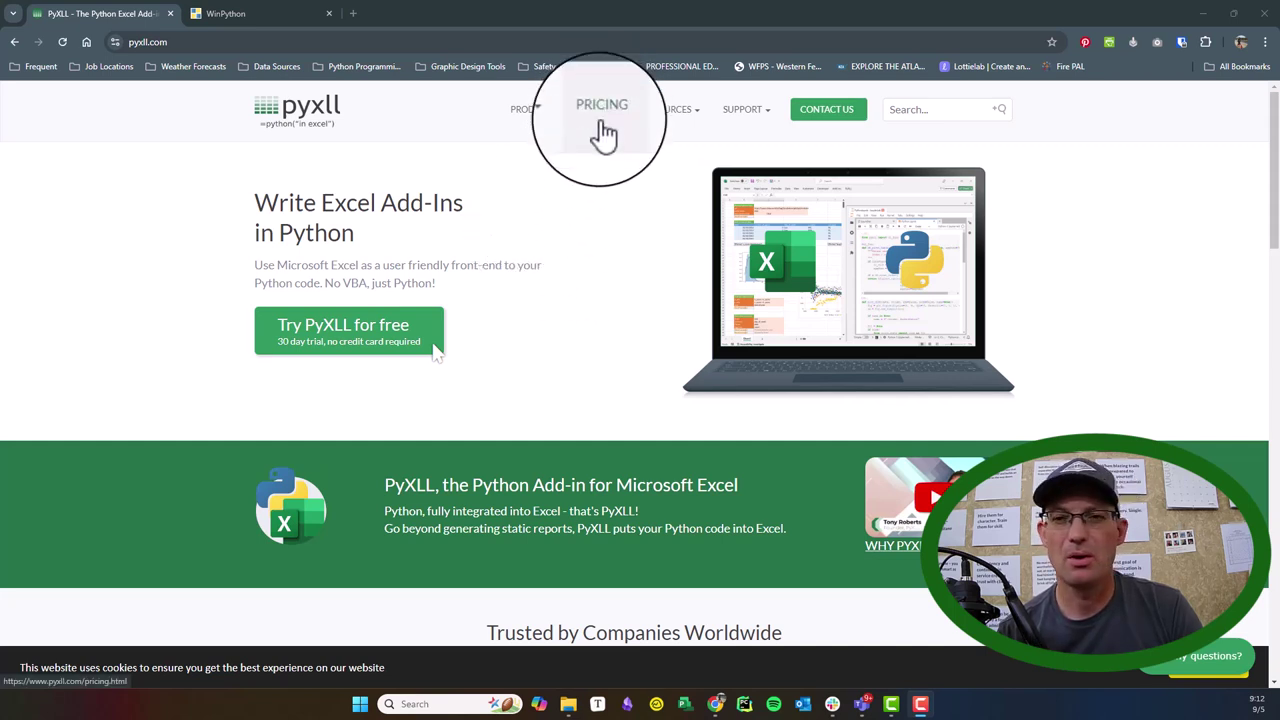
Review the PyXLL $29 monthly and $25 yearly pricing plans, then open a new tab
click(601, 112)
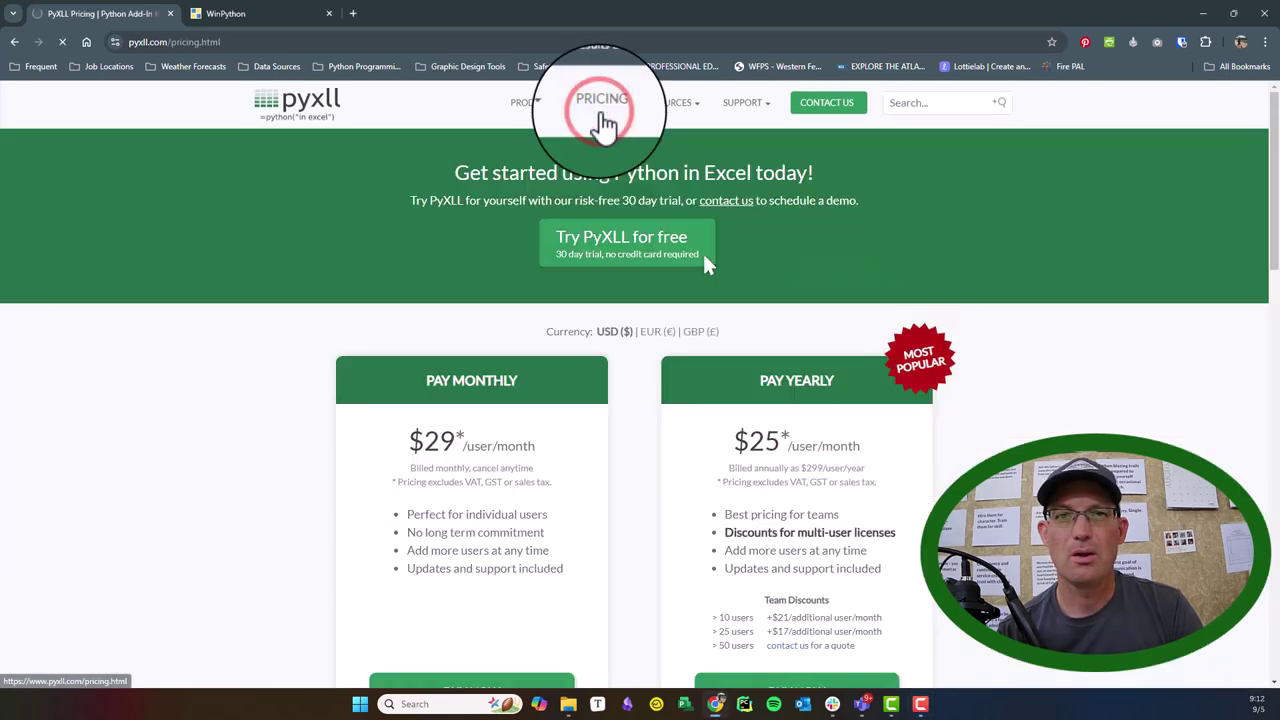
scroll(615, 180, down, 1)
scroll(586, 271, down, 2)
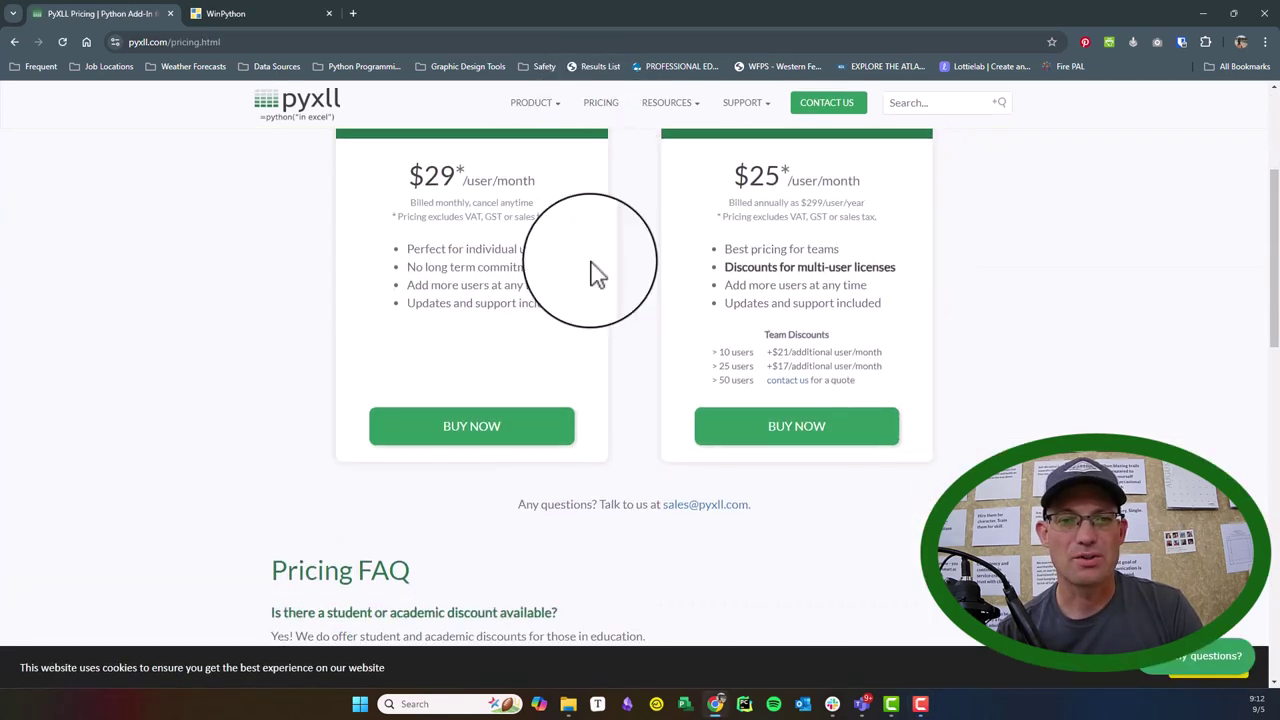
scroll(400, 363, up, 1)
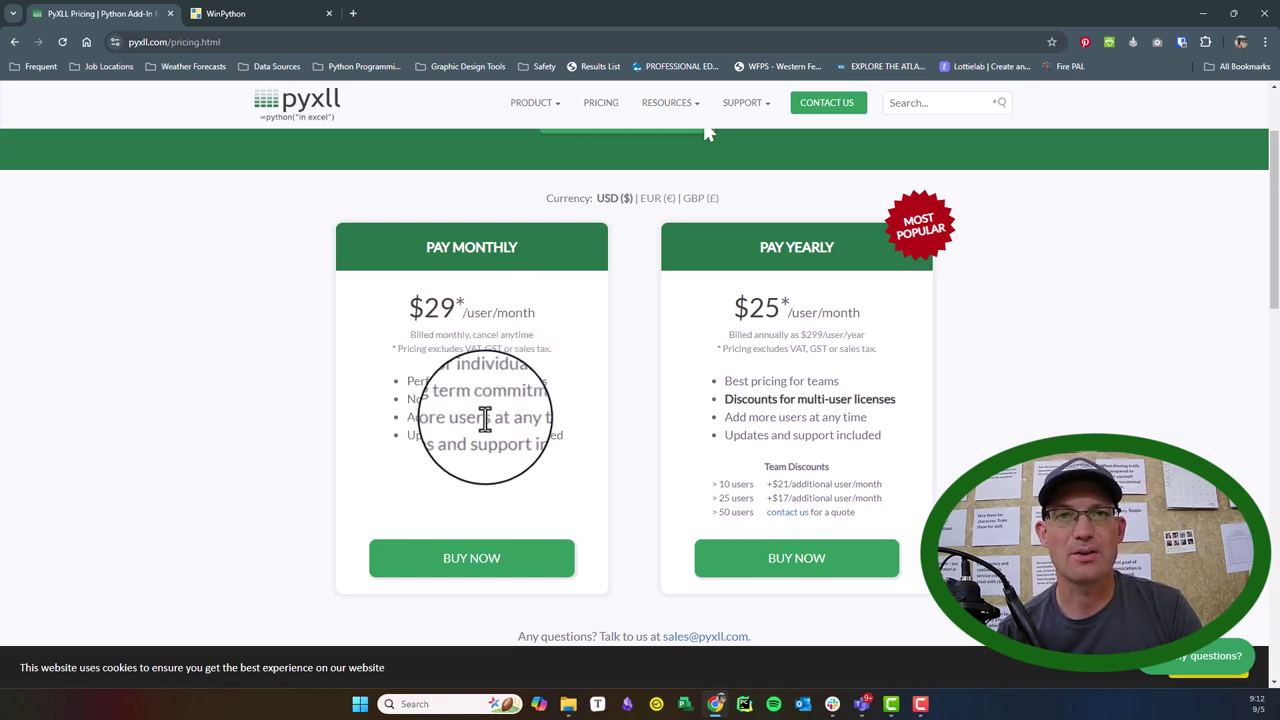
scroll(518, 340, up, 1)
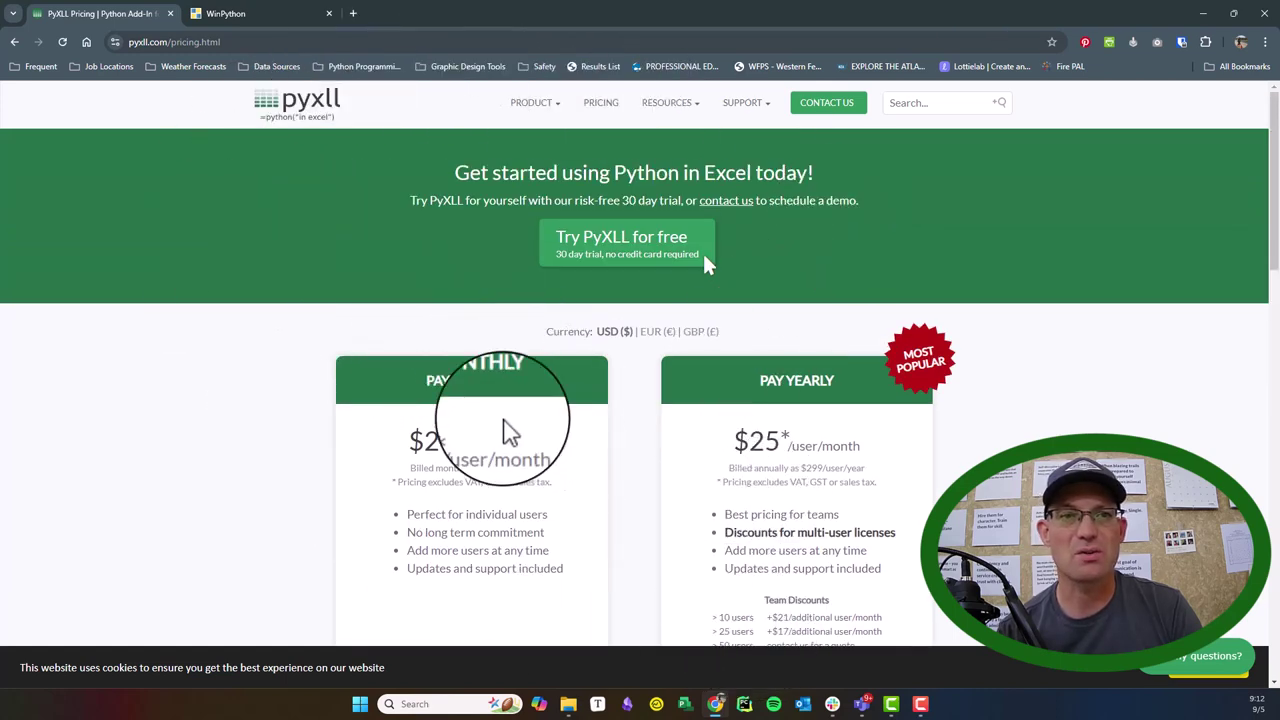
click(354, 14)
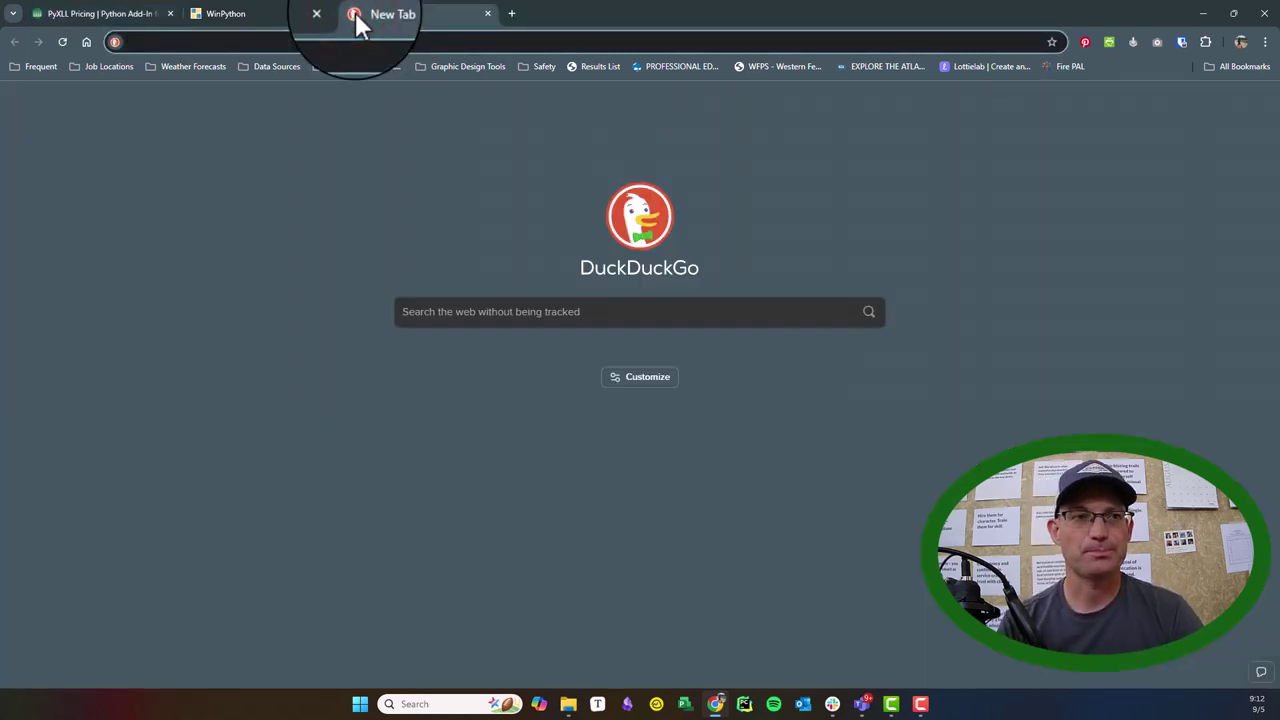
Search for xlwings and browse the xlwings.org homepage
text(xlwings)
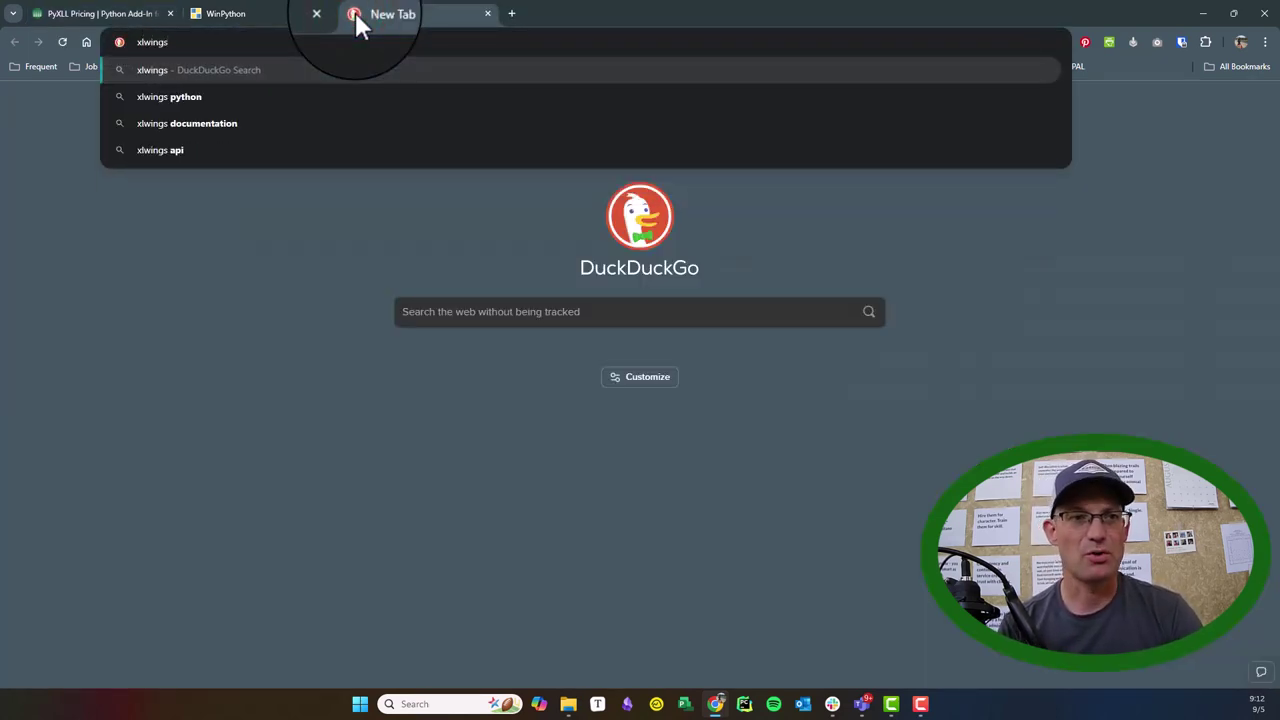
key(Return)
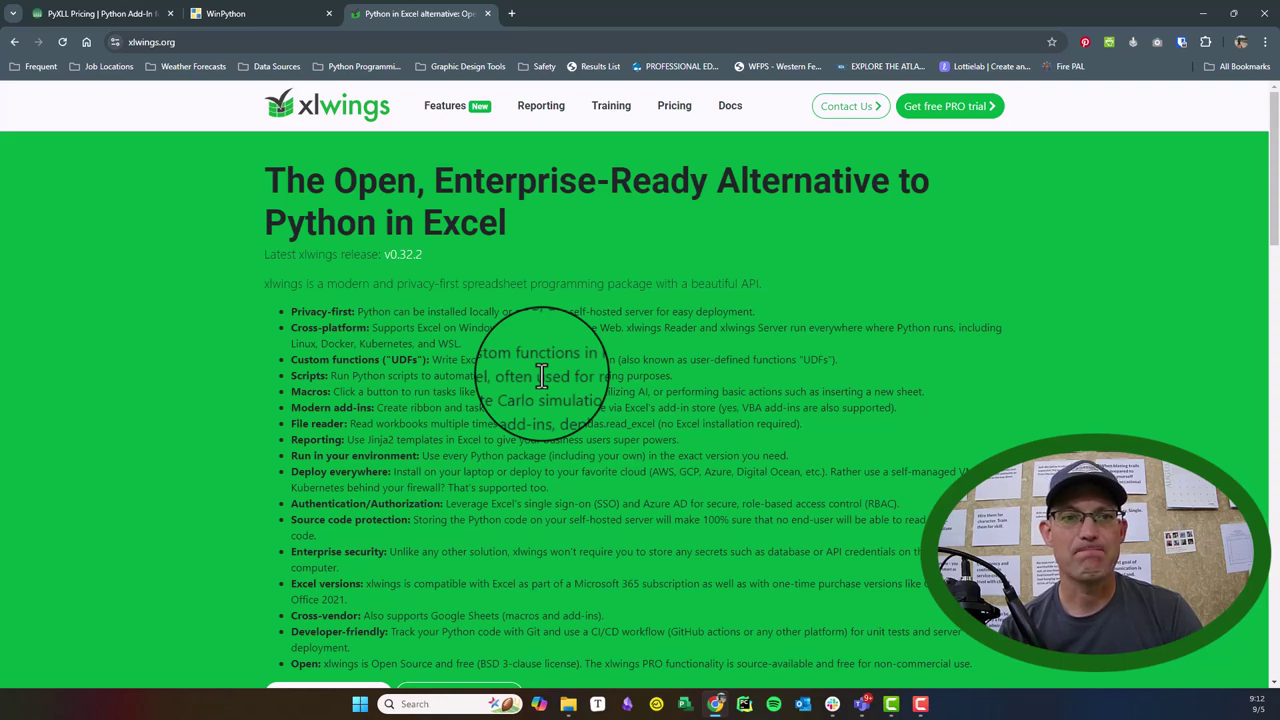
scroll(541, 374, down, 10)
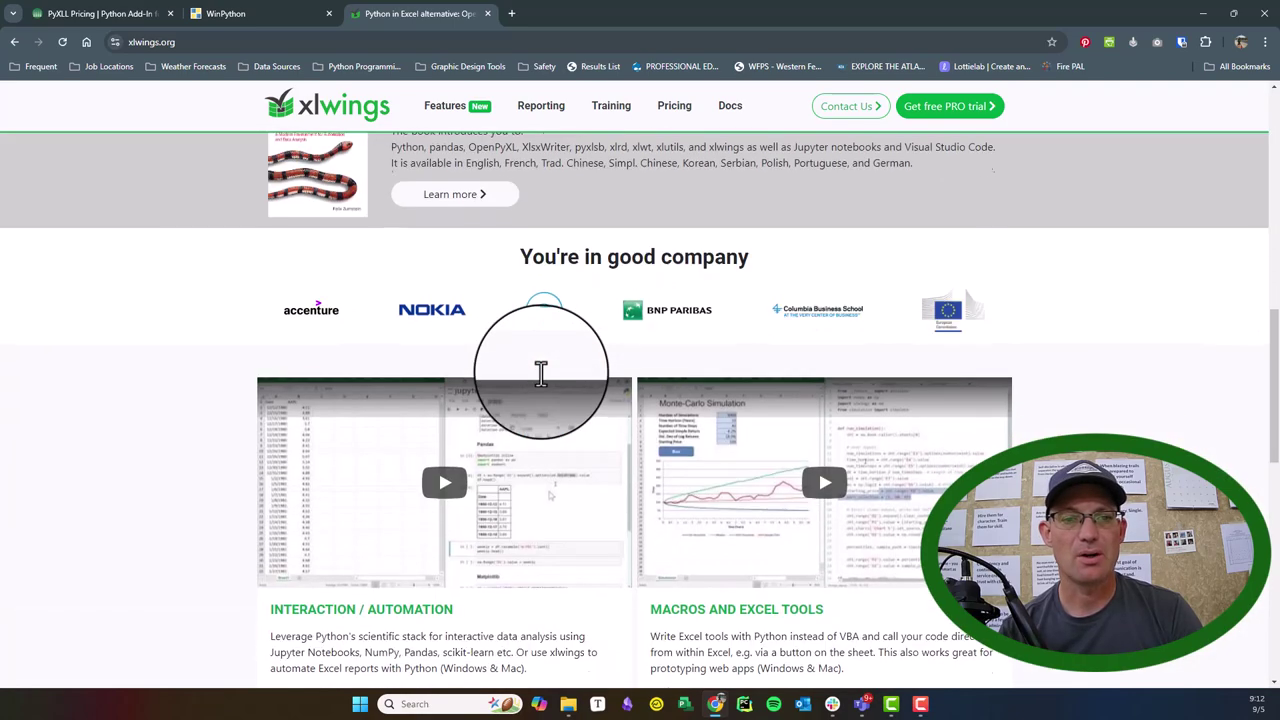
scroll(541, 374, down, 3)
scroll(541, 384, down, 3)
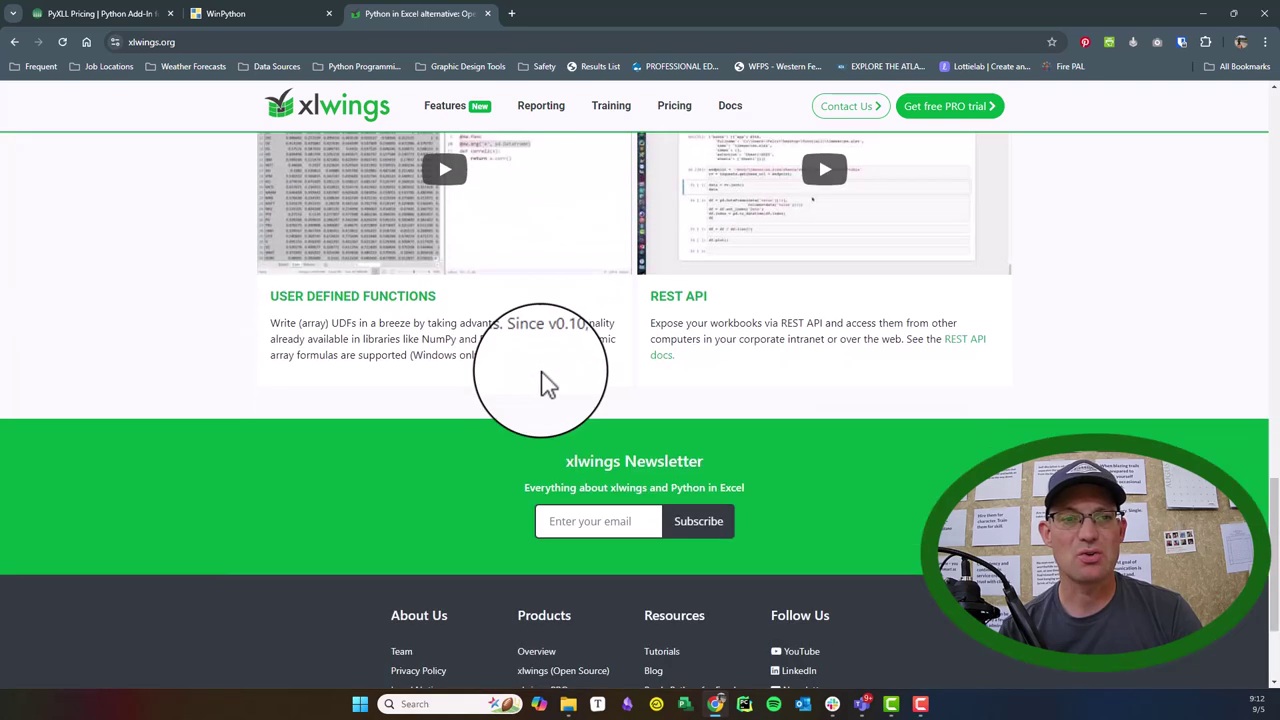
scroll(541, 380, up, 15)
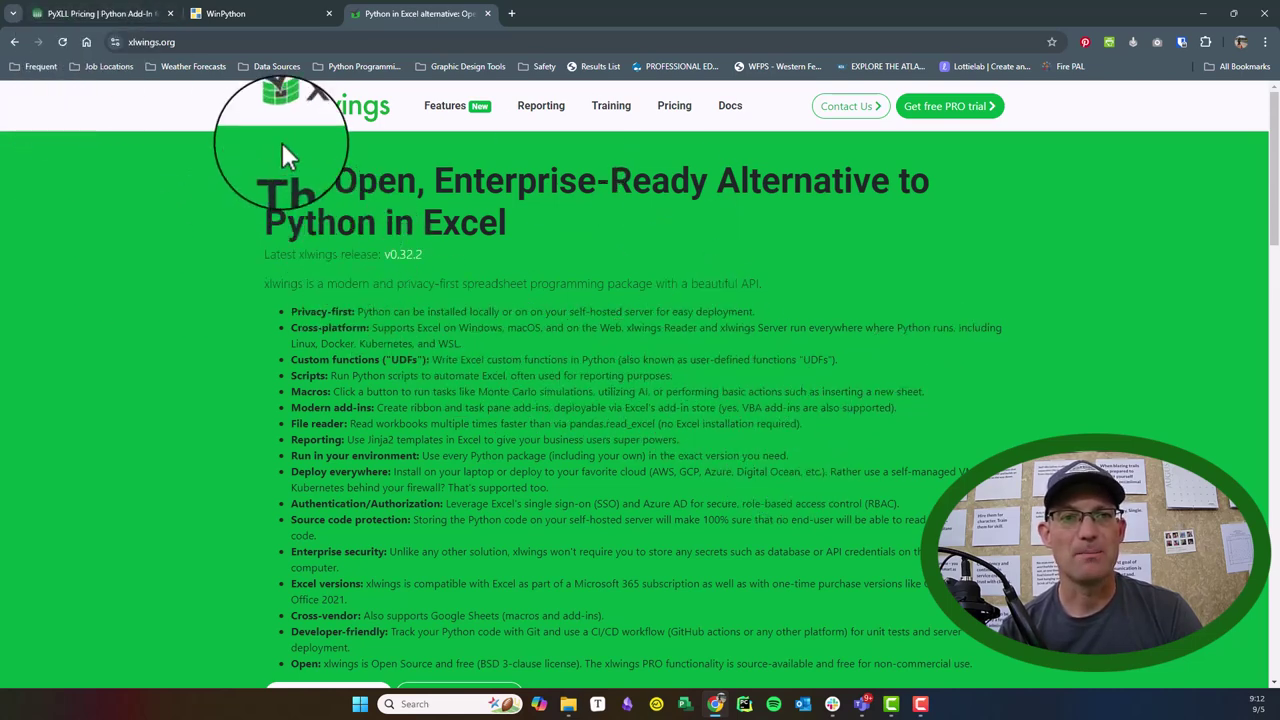
Check xlwings plans (Open Source free, Professional $1,490/year, Business $4,990/year), then close the tab
click(666, 109)
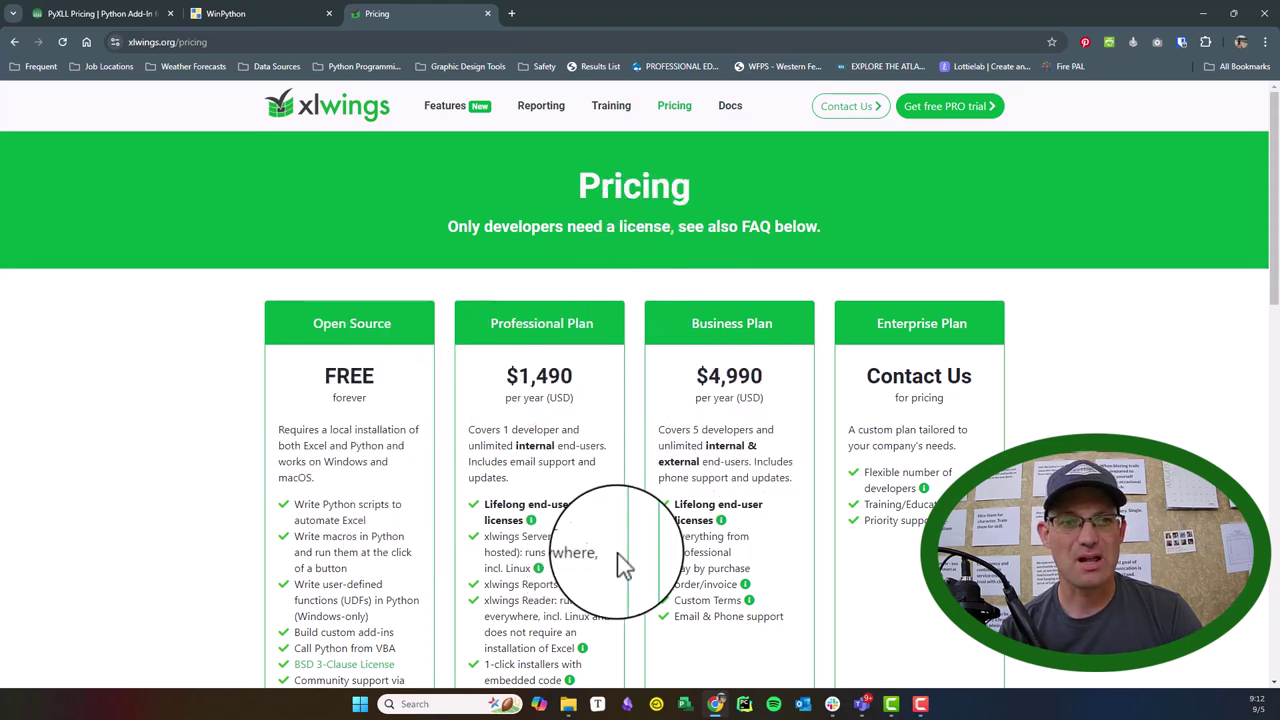
scroll(553, 445, down, 3)
scroll(550, 440, down, 2)
scroll(548, 420, up, 4)
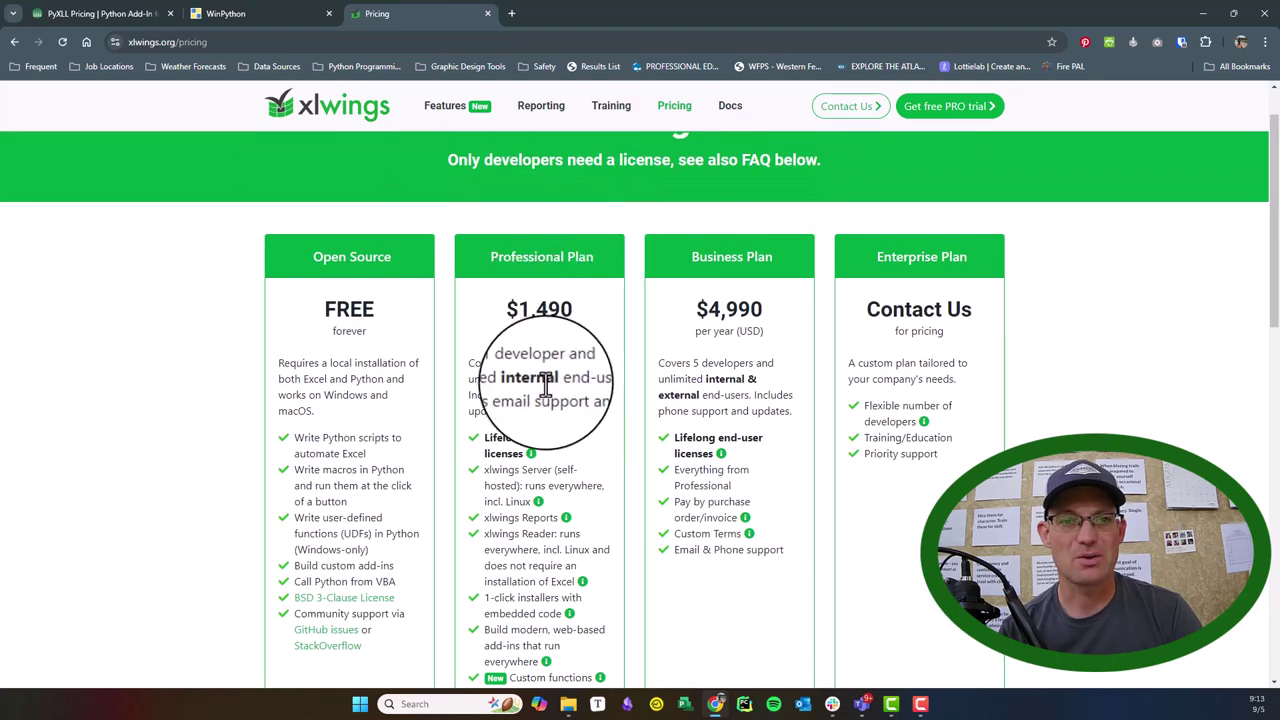
scroll(545, 385, up, 1)
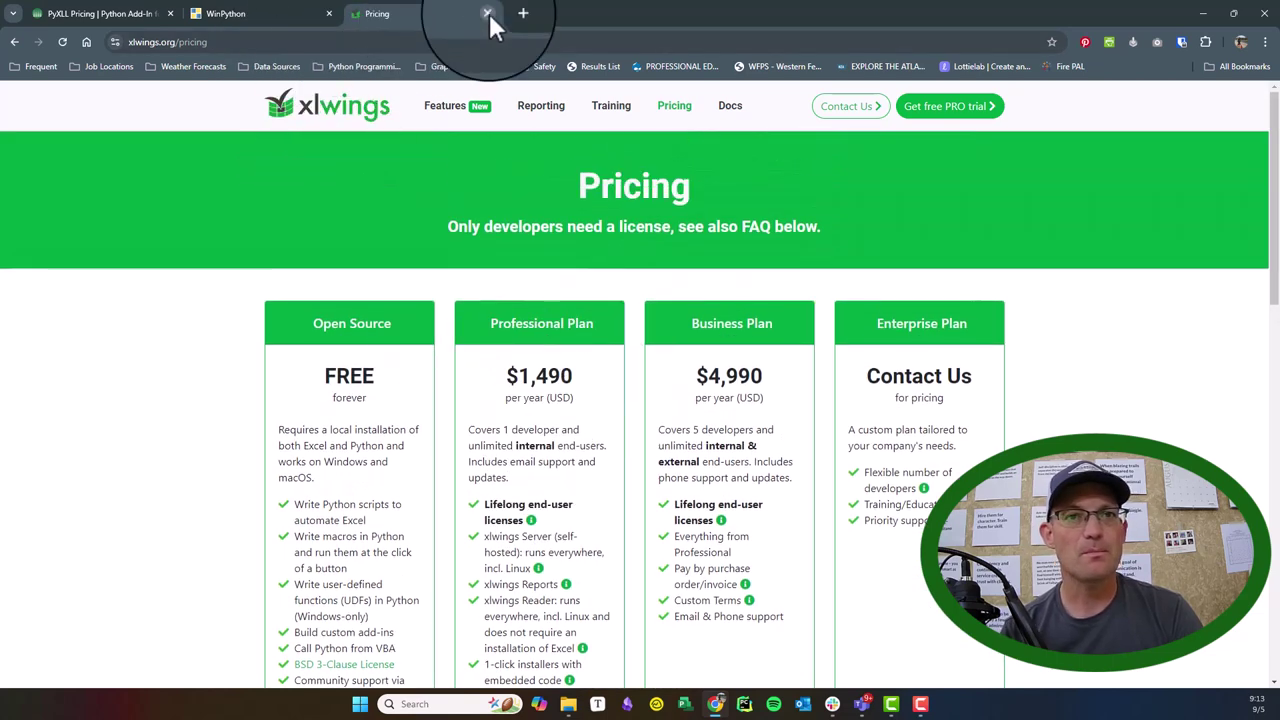
click(488, 13)
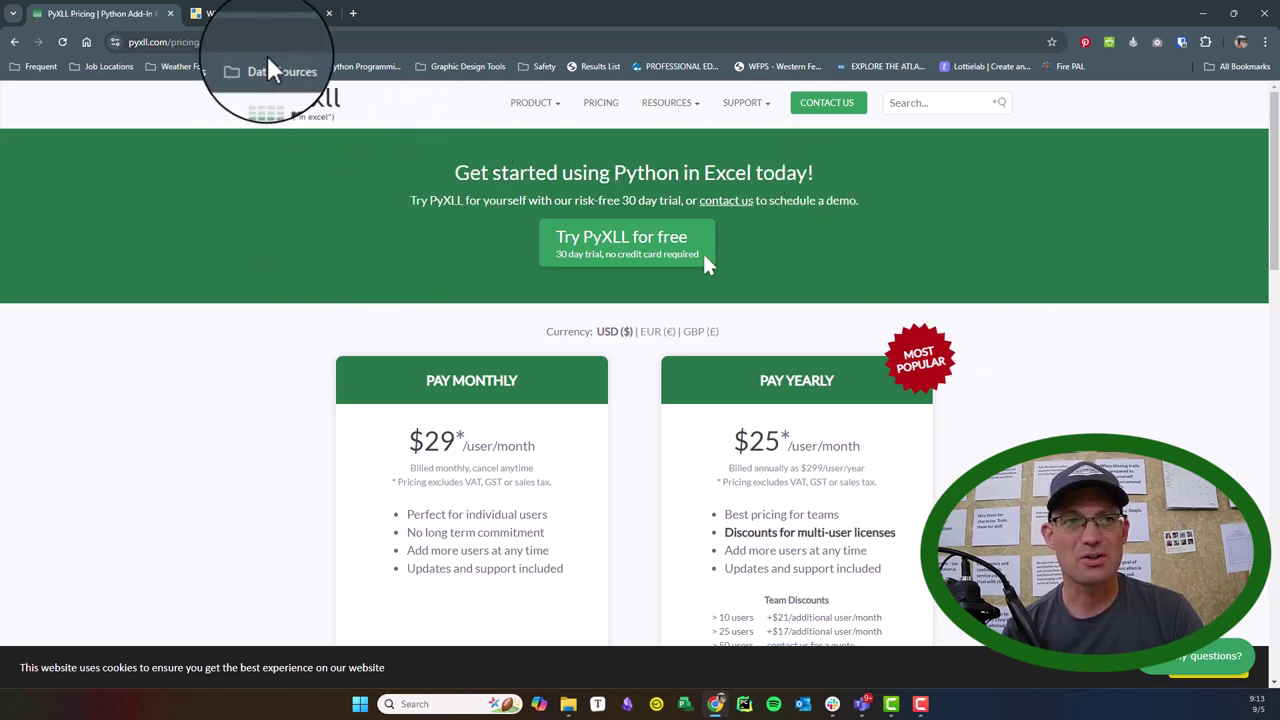
Switch to the WinPython recent releases tab
click(258, 14)
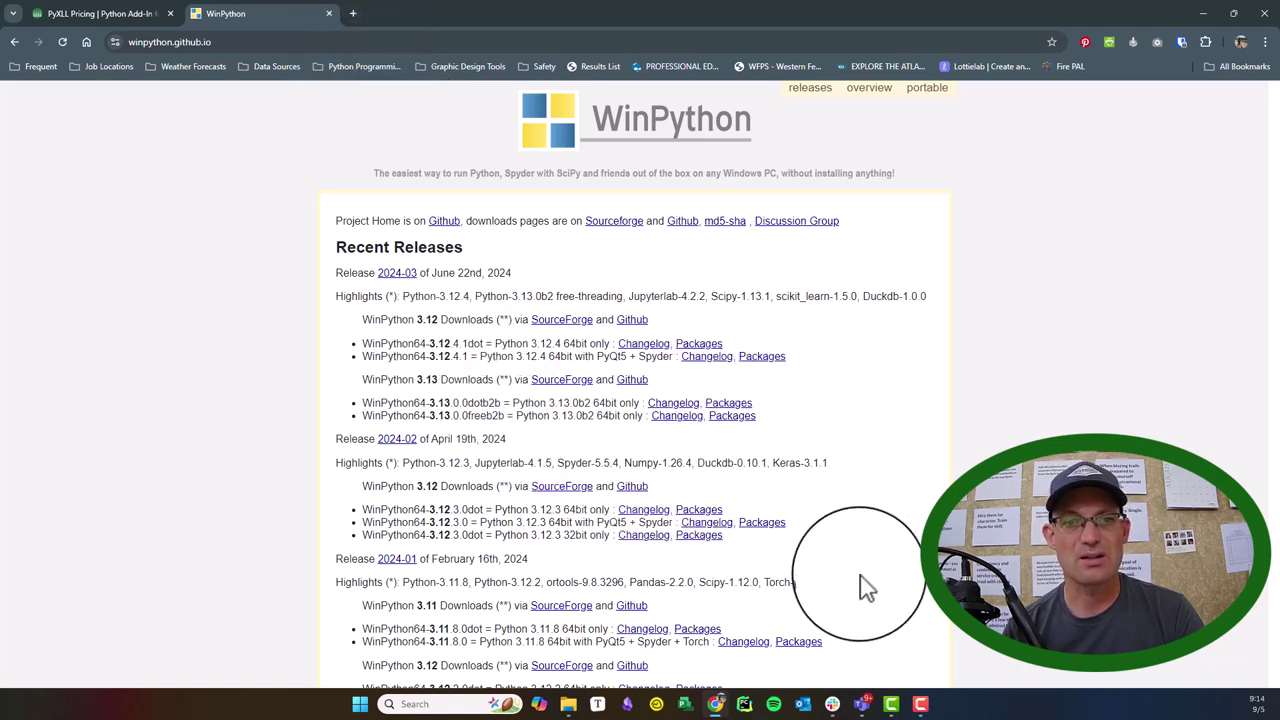
Open python.org in a new tab
click(359, 17)
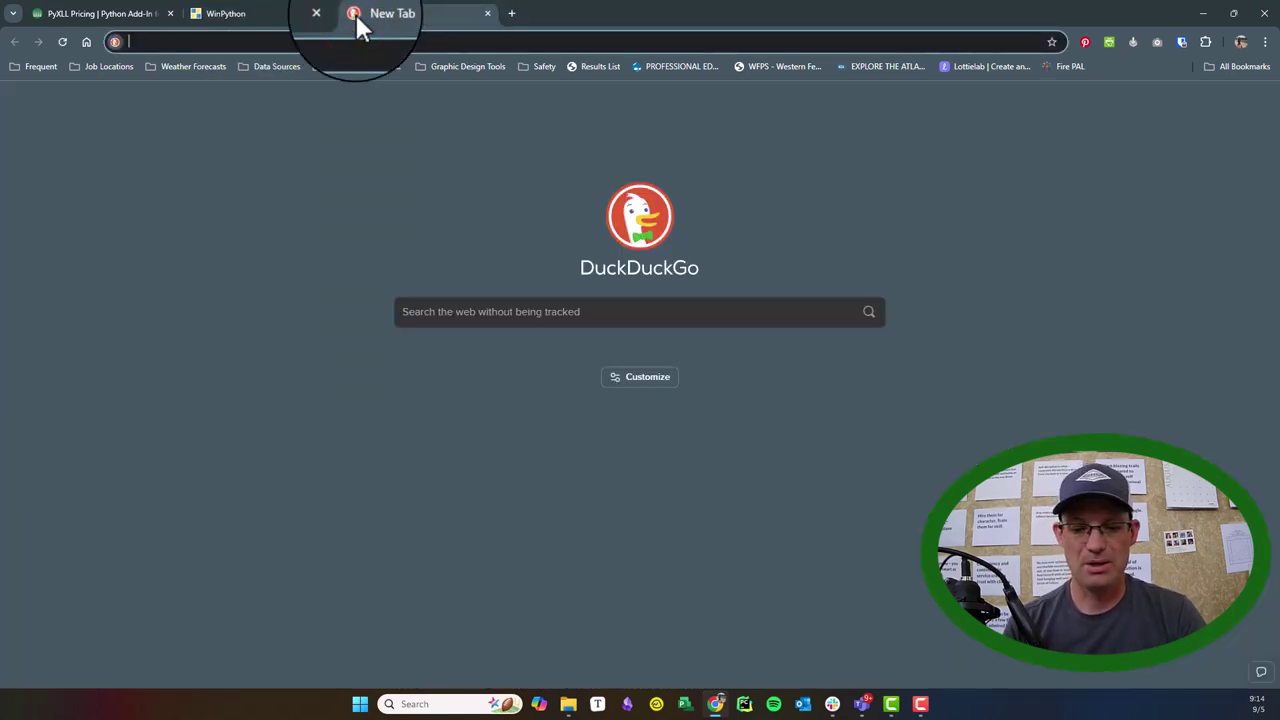
text(python.org)
key(Return)
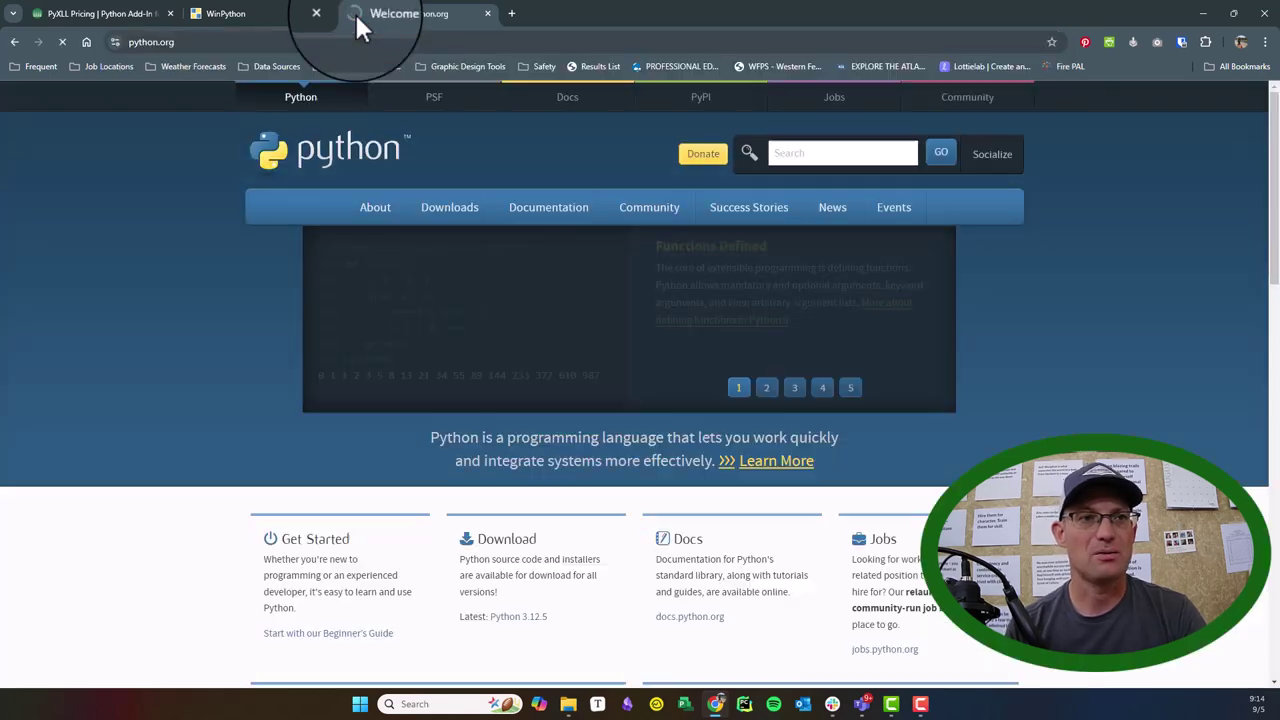
Search the web for 'anaconda windows' from the address bar
click(506, 43)
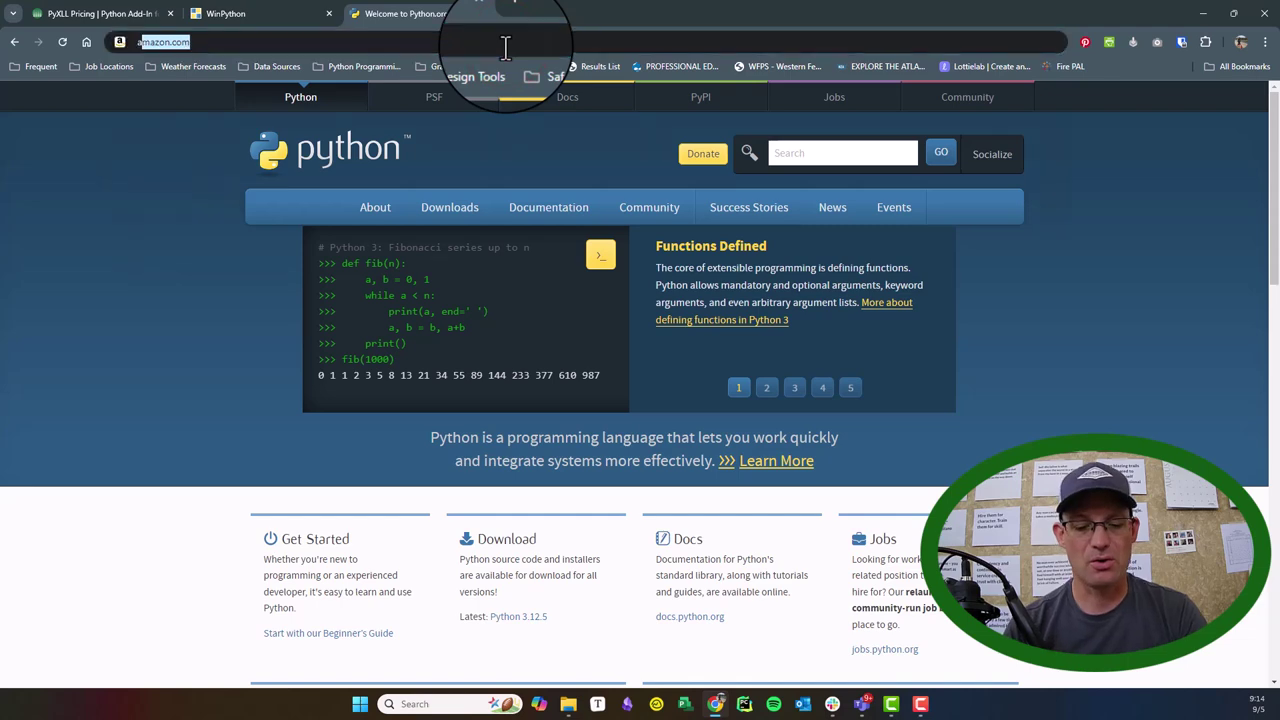
text(ancond)
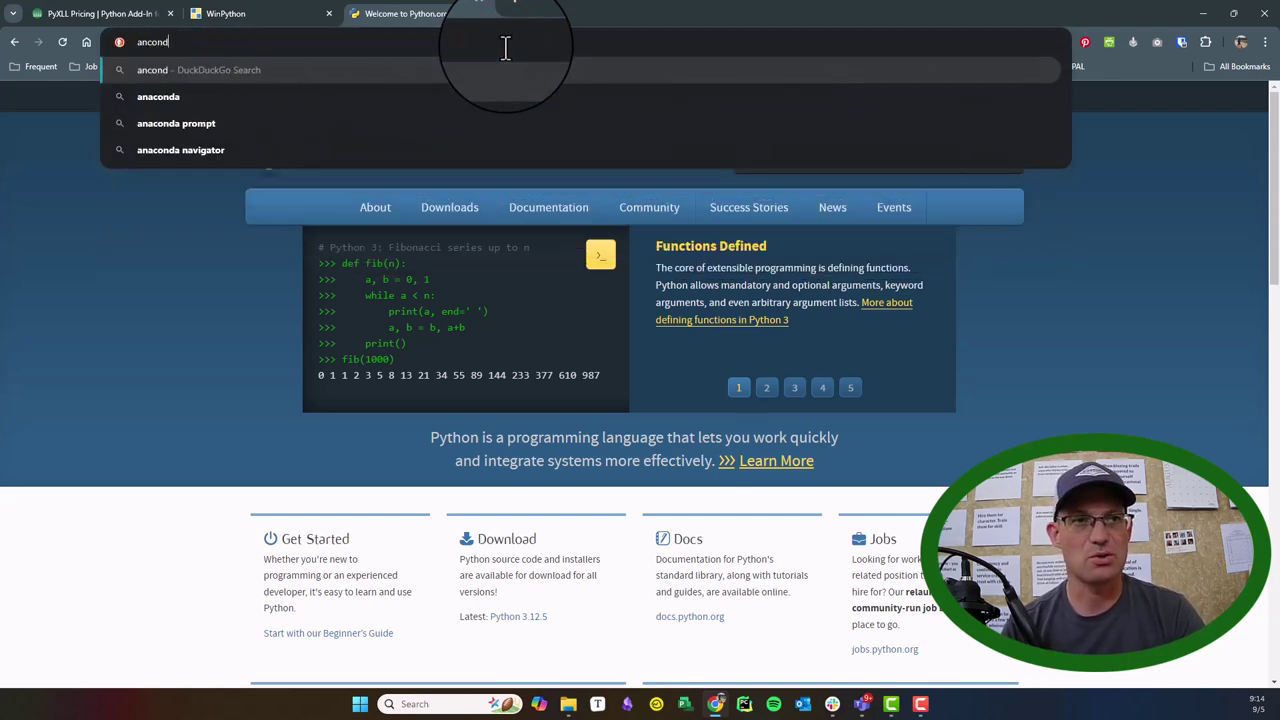
key(BackSpace)
key(BackSpace)
text(a)
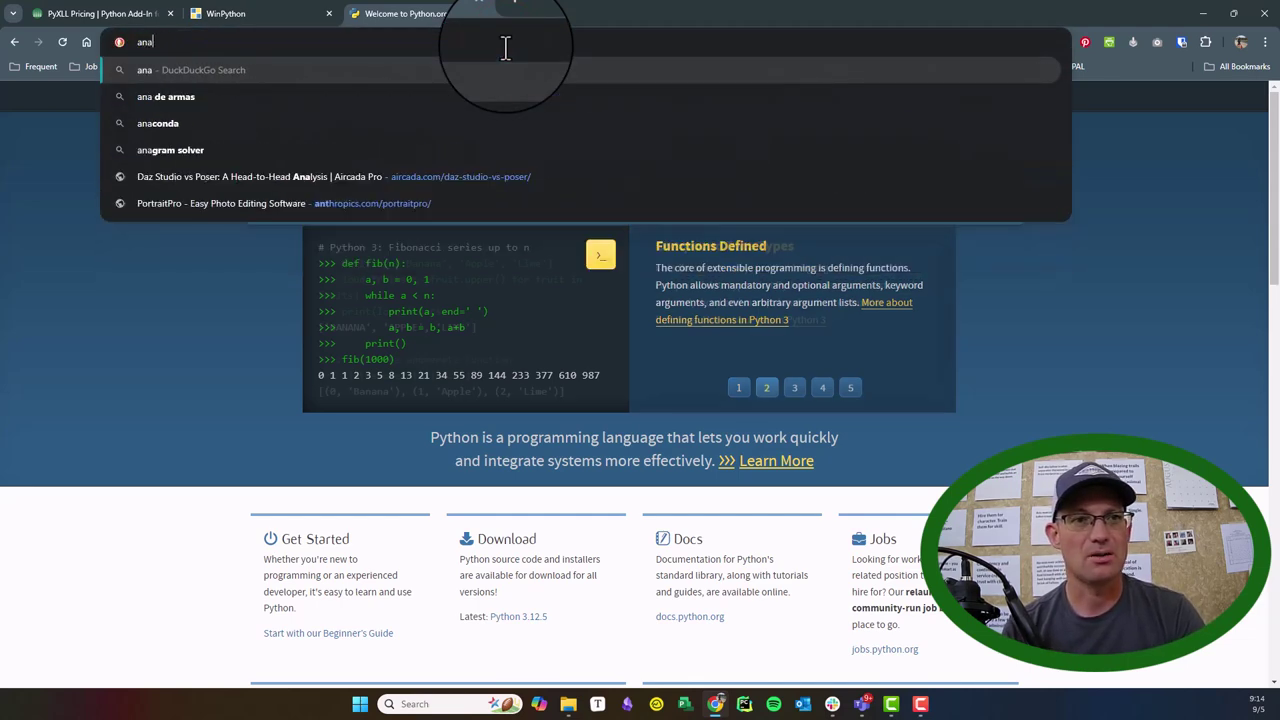
text(conda windows)
key(Return)
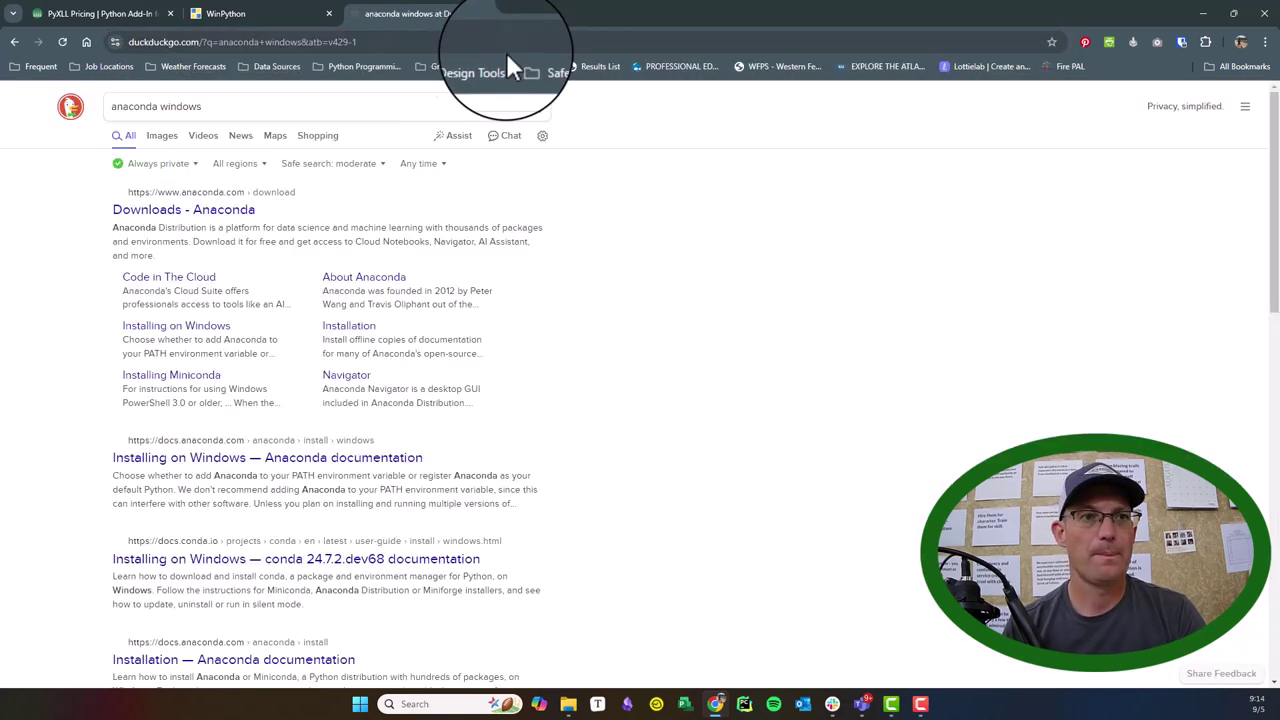
View the Downloads - Anaconda page, then close its tab
click(213, 219)
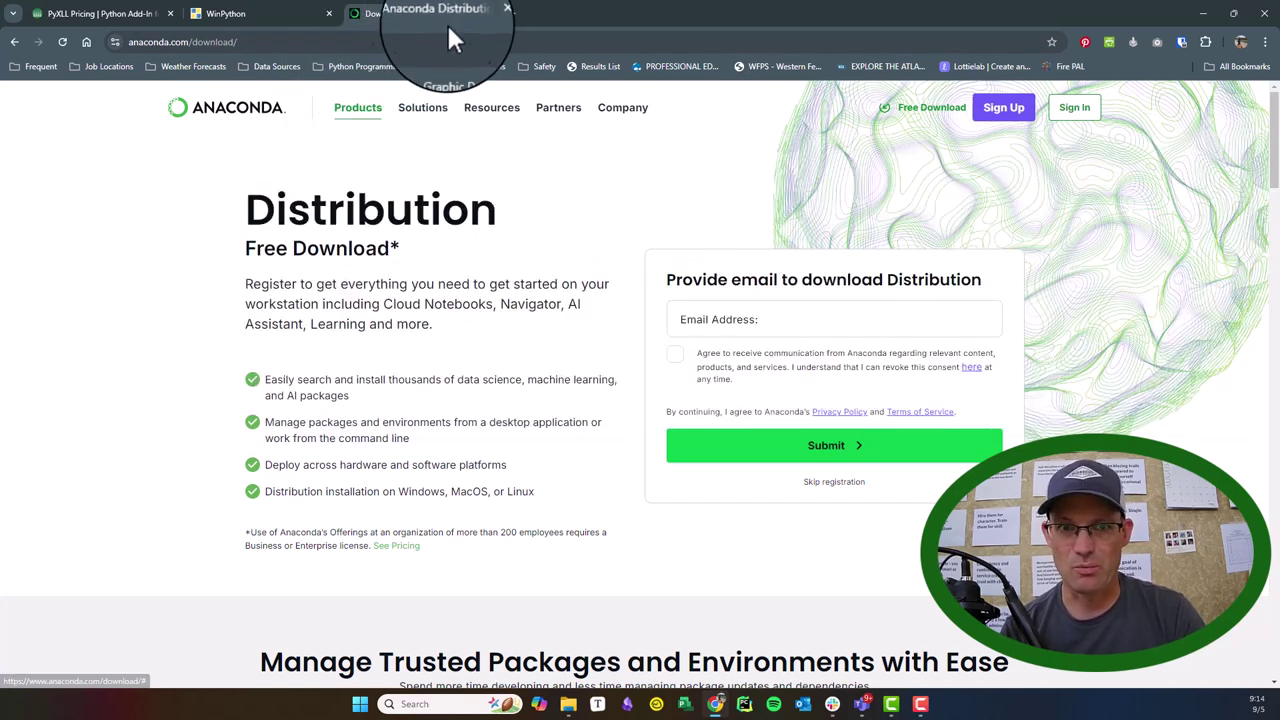
click(487, 15)
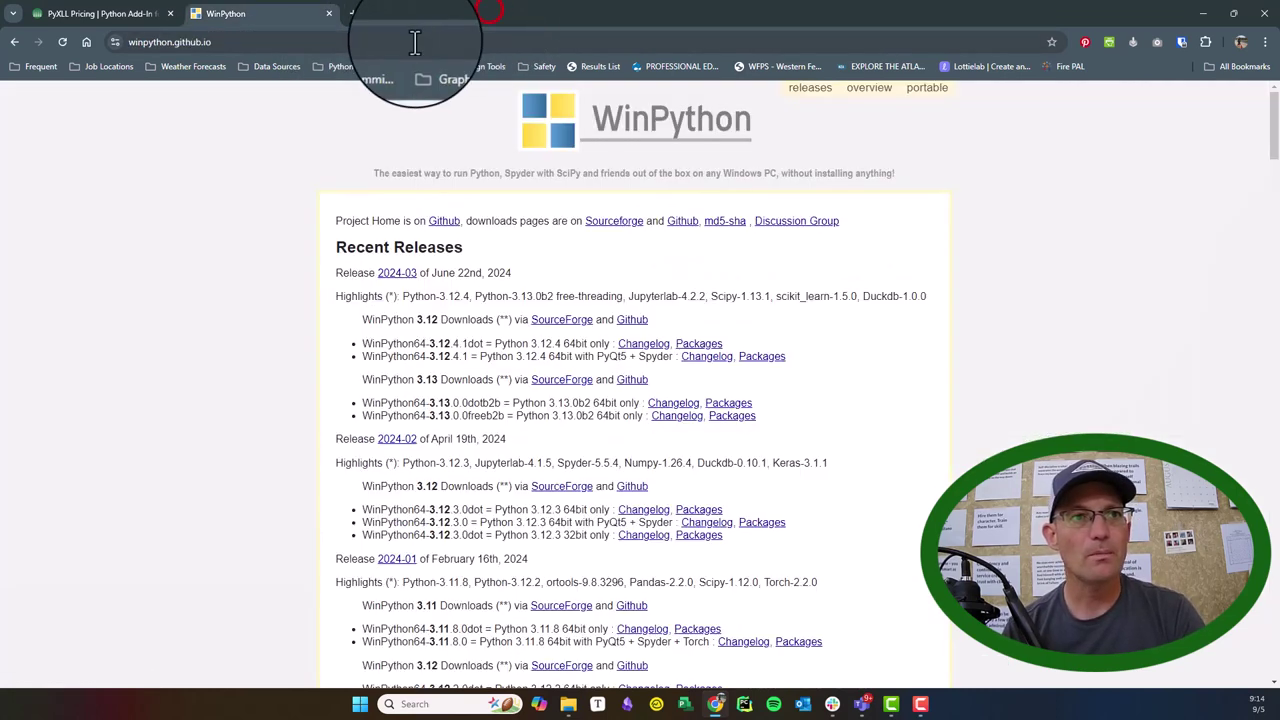
Search the web for 'excel python' in a new tab
click(354, 14)
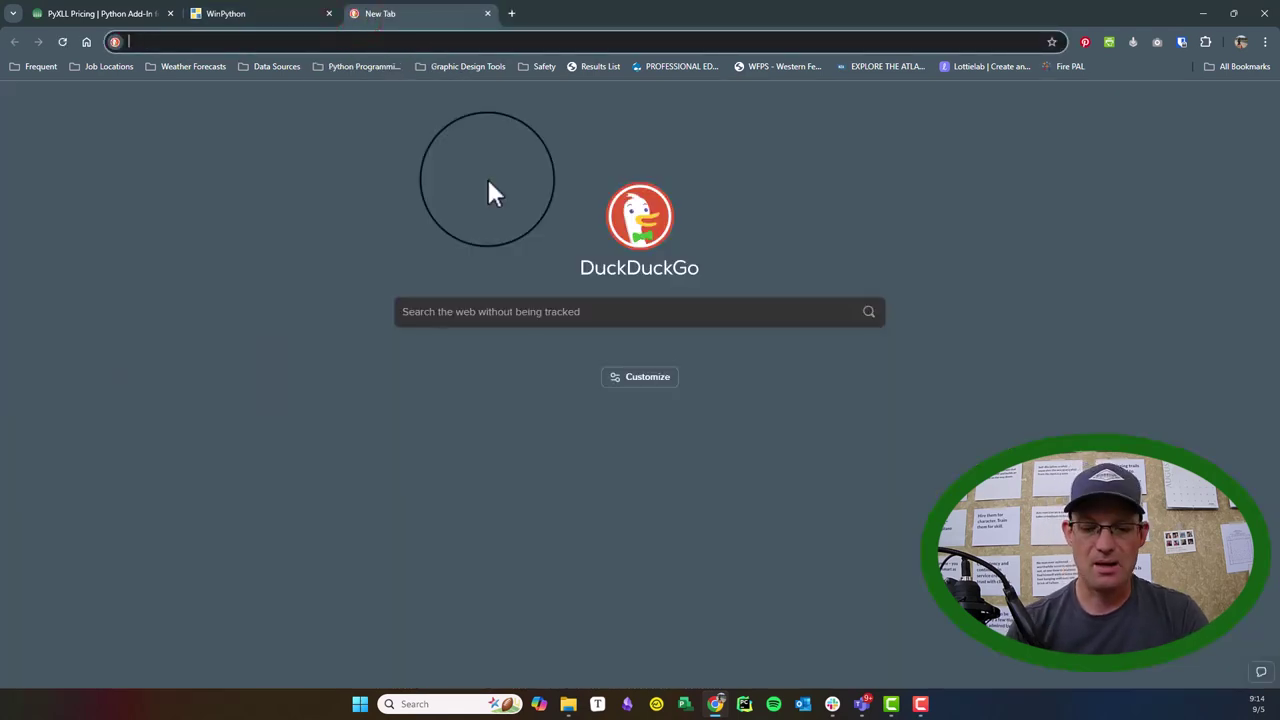
text(p)
key(BackSpace)
key(BackSpace)
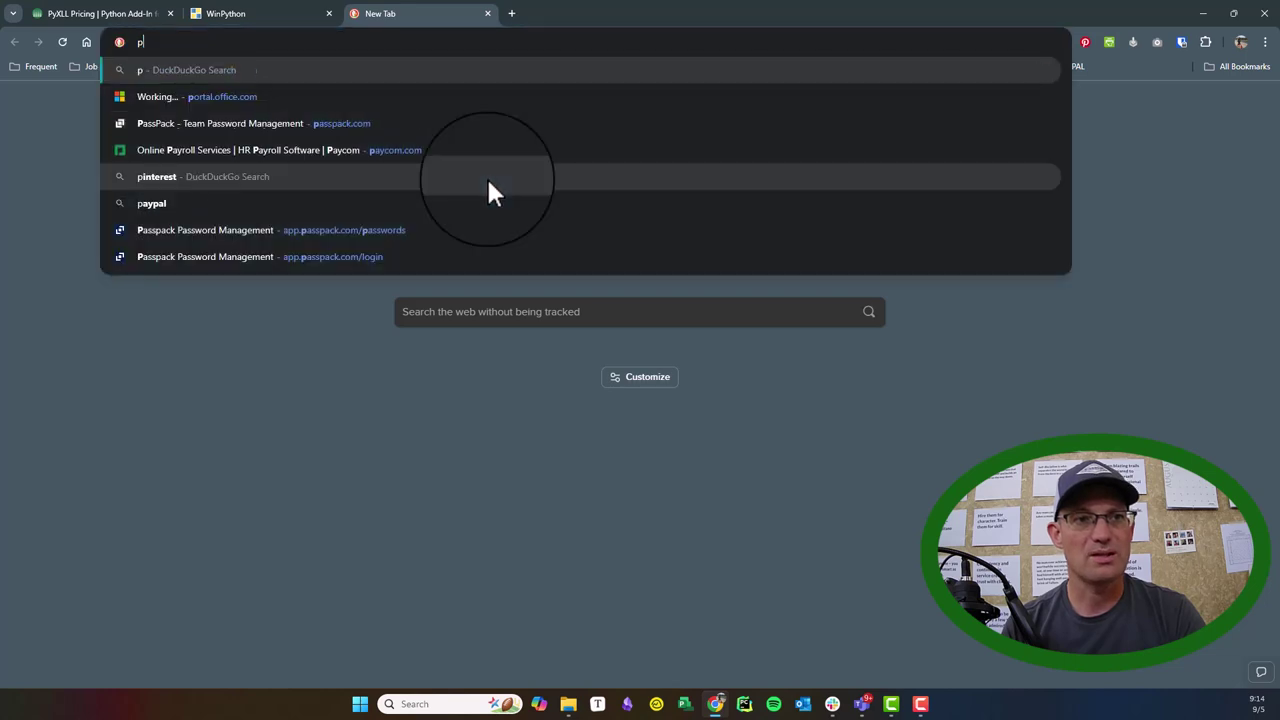
text(exc)
text(el python)
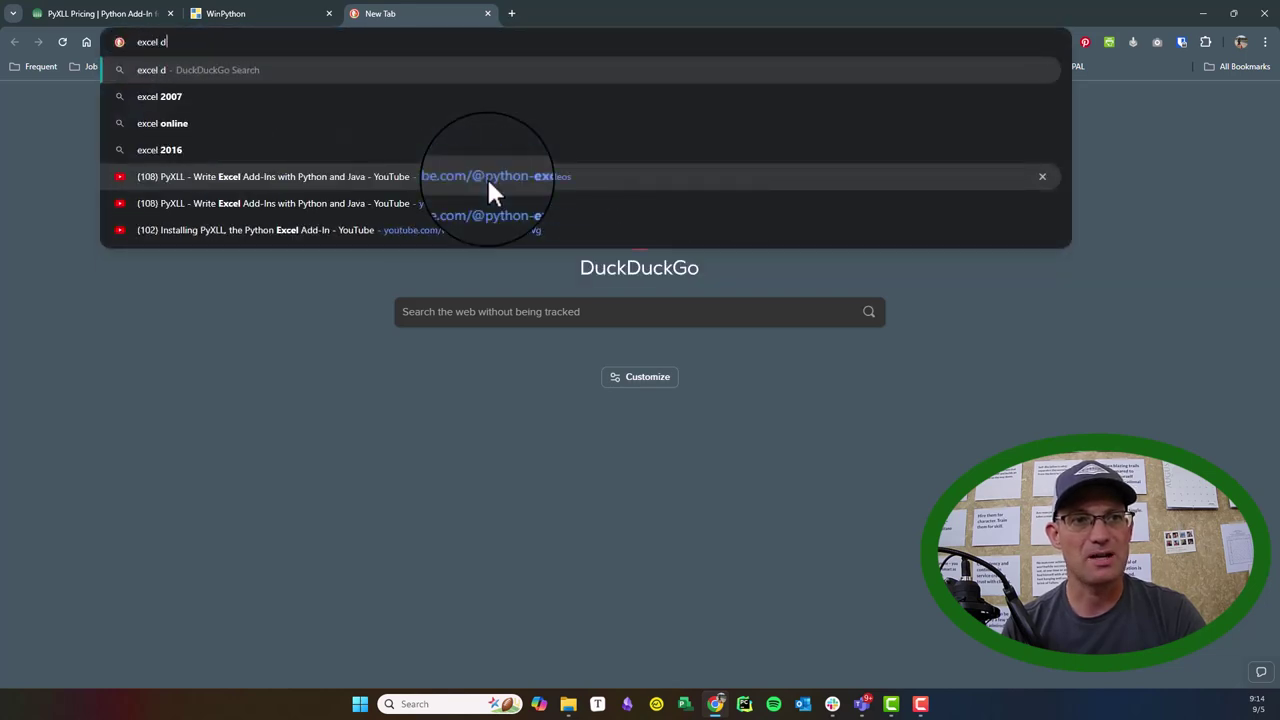
key(Return)
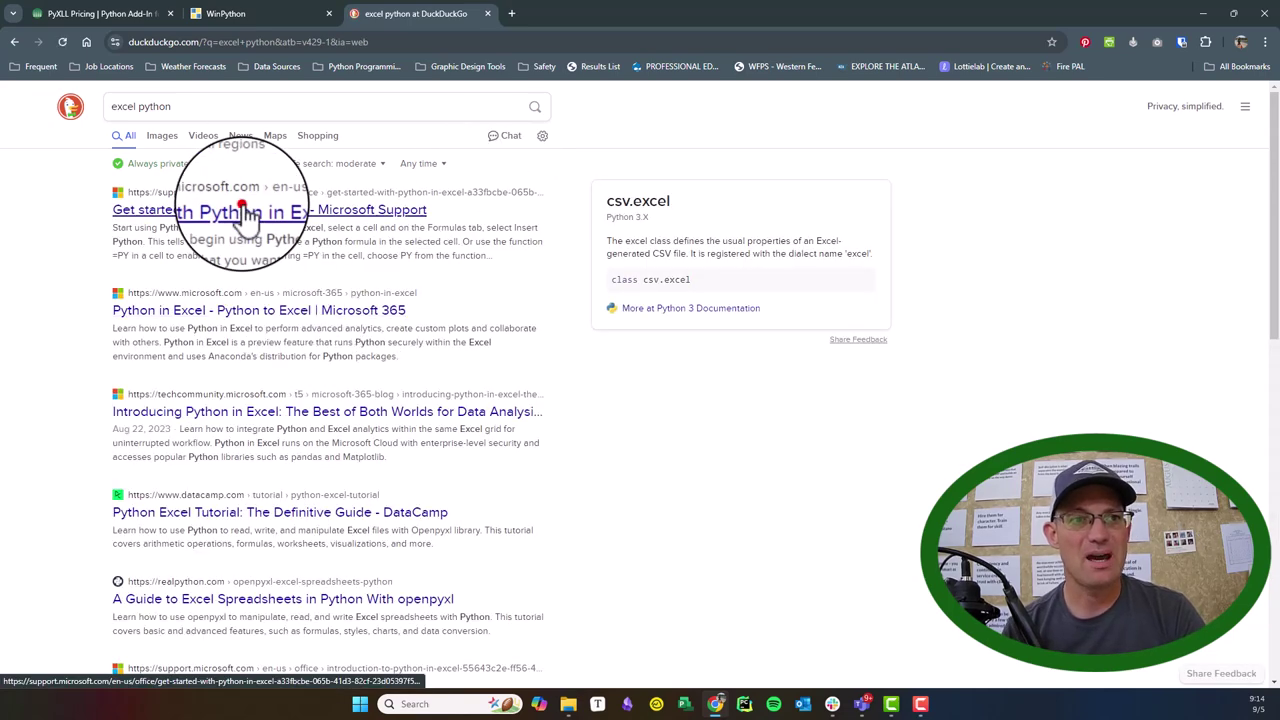
Read the Get started with Python in Excel article
click(242, 210)
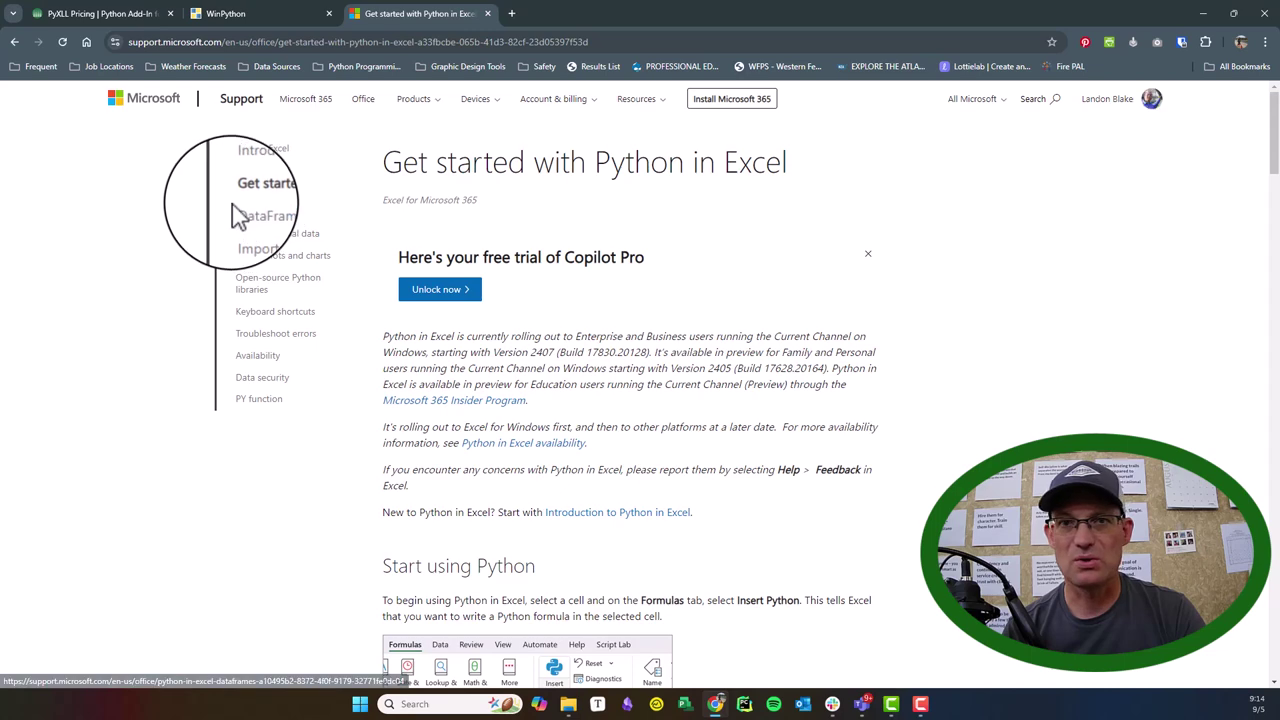
scroll(474, 307, down, 5)
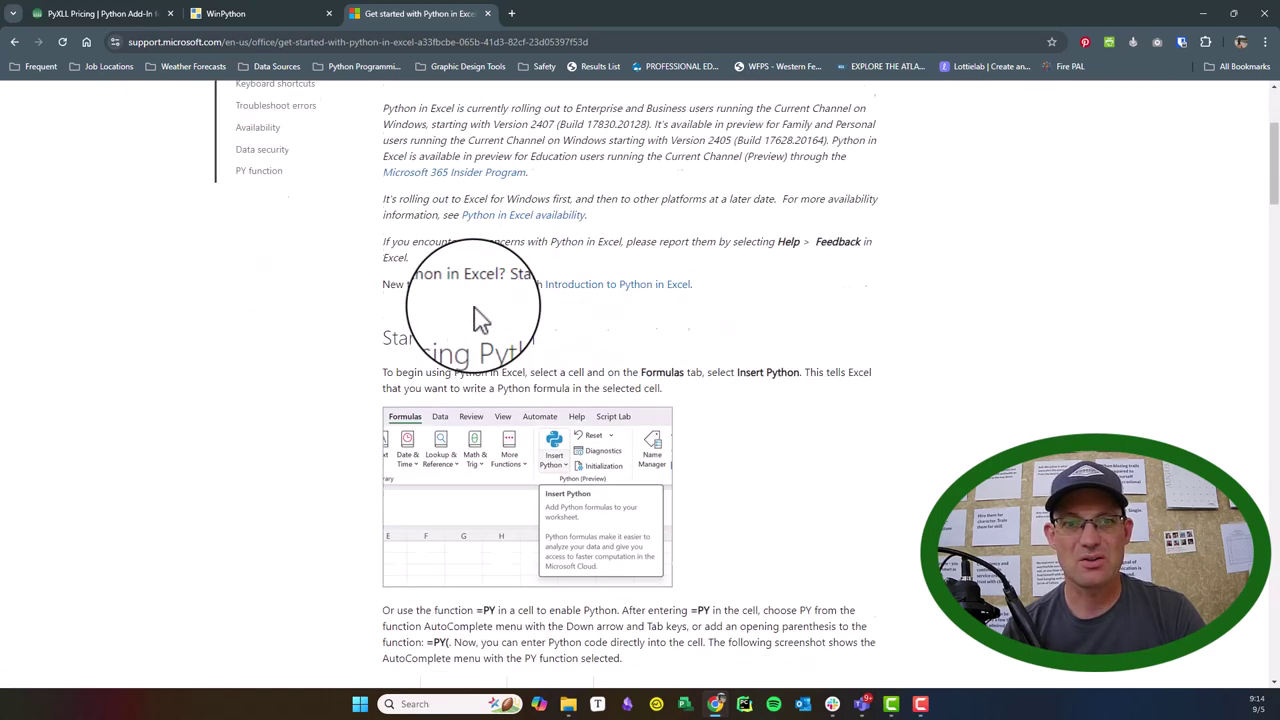
scroll(474, 307, up, 3)
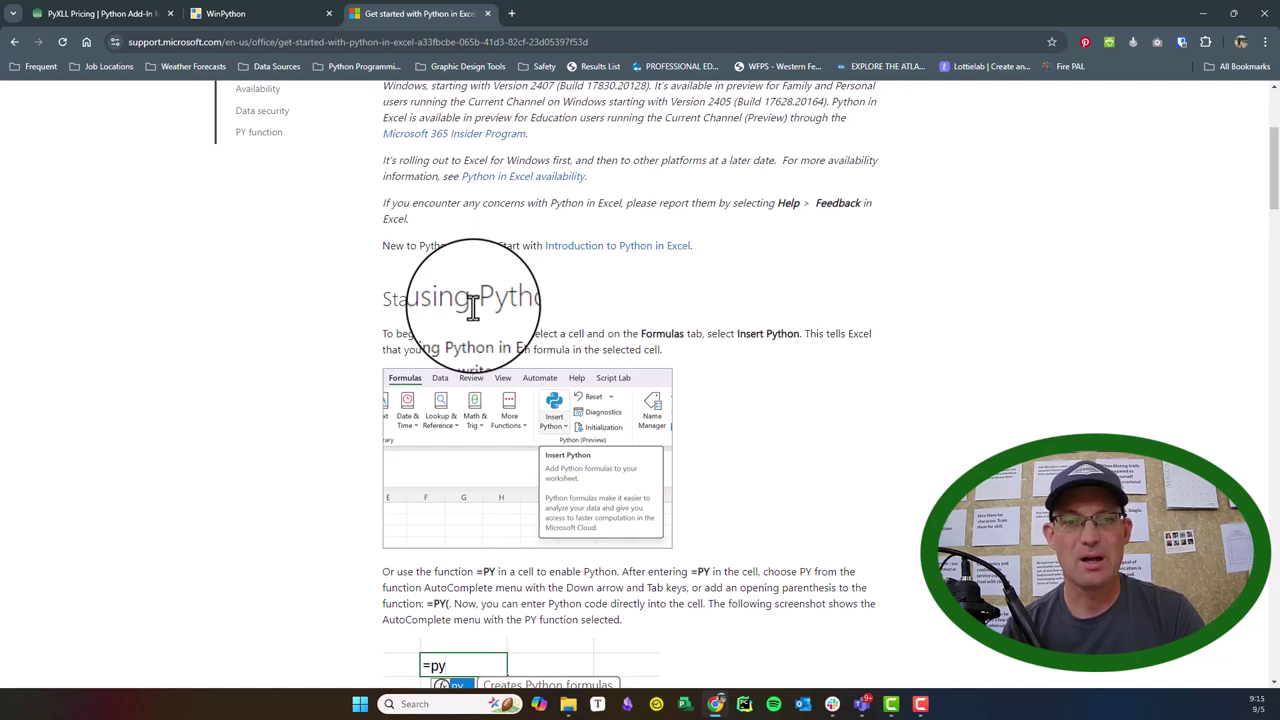
scroll(473, 308, down, 15)
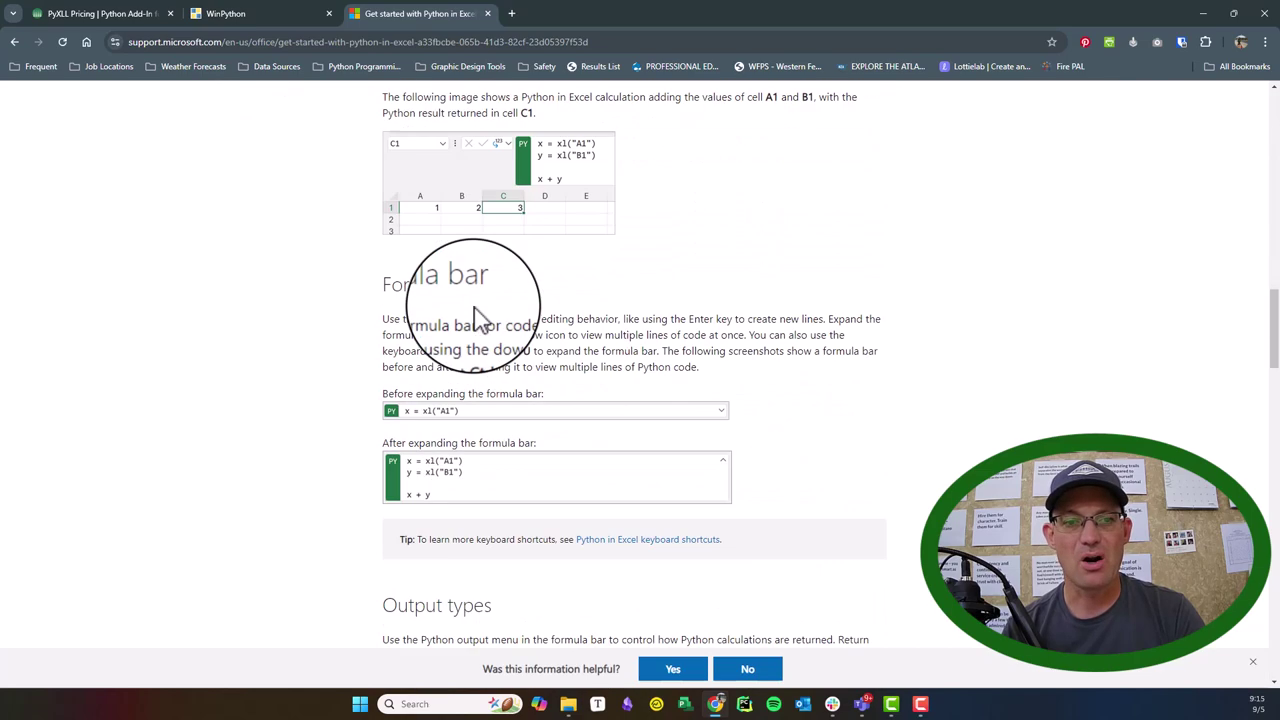
scroll(478, 318, down, 8)
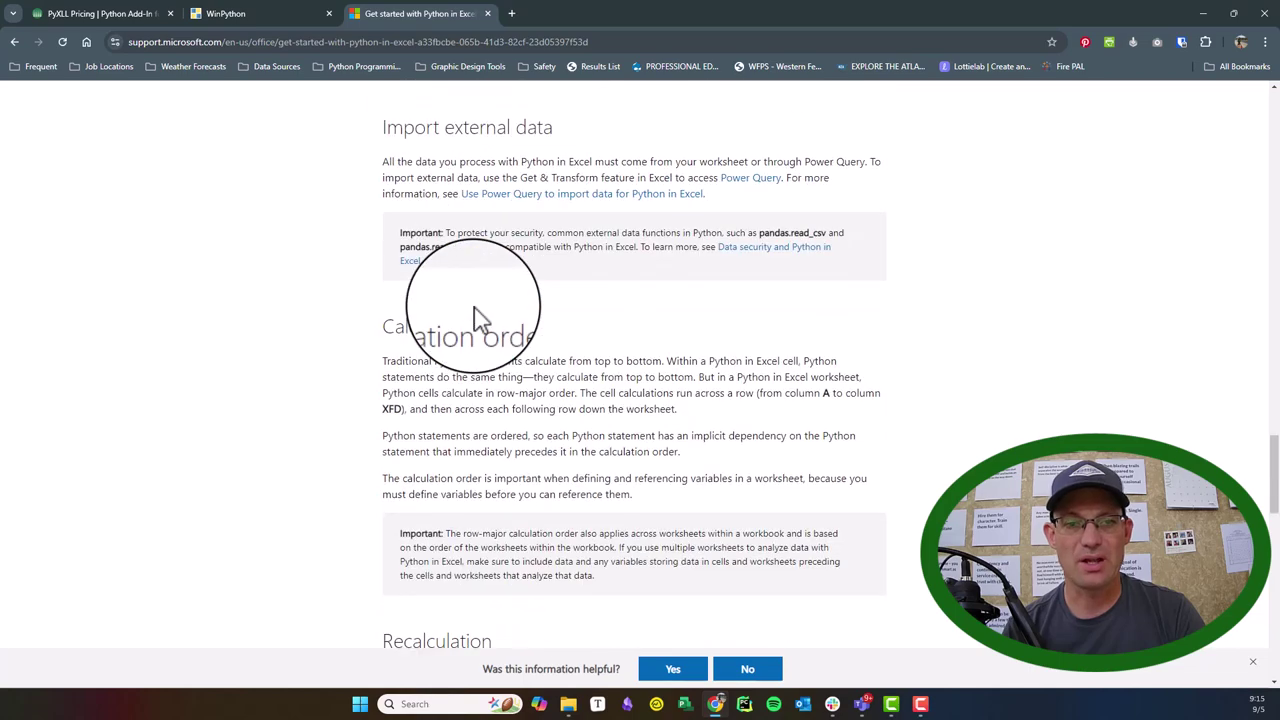
scroll(478, 318, up, 20)
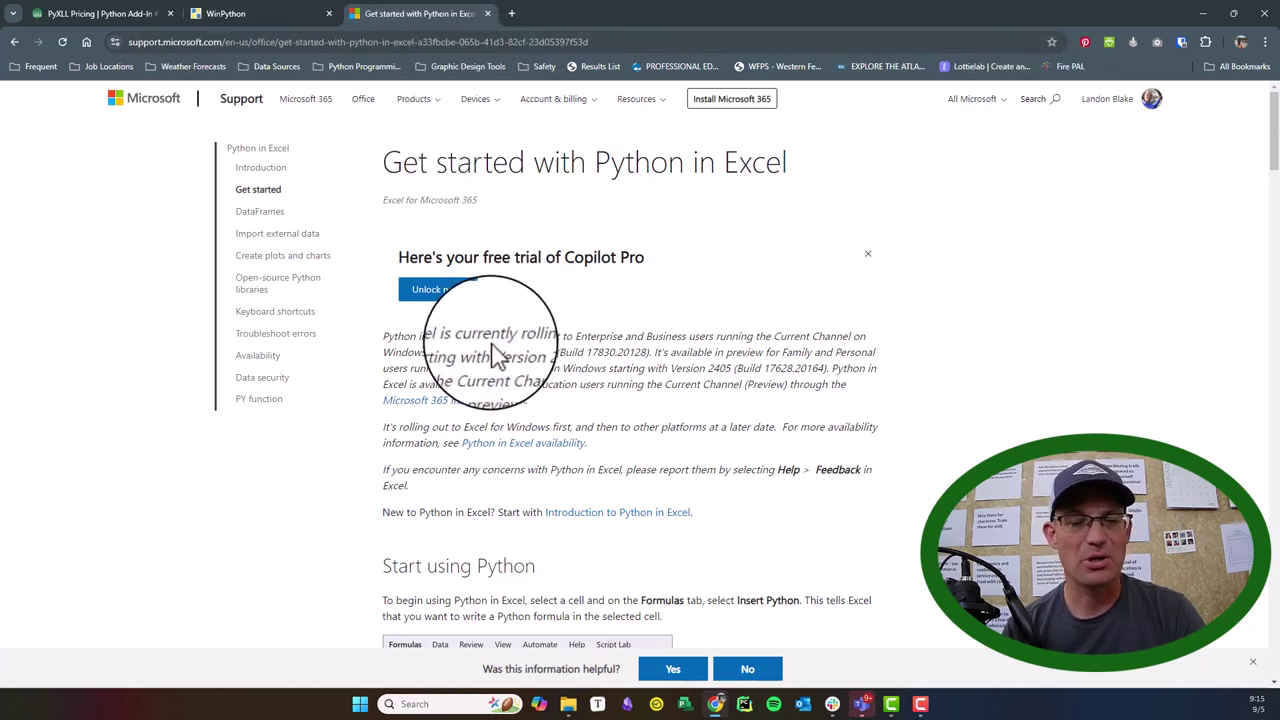
Close the article and bring up the PyXLL Playground folder in File Explorer
click(490, 14)
click(1205, 15)
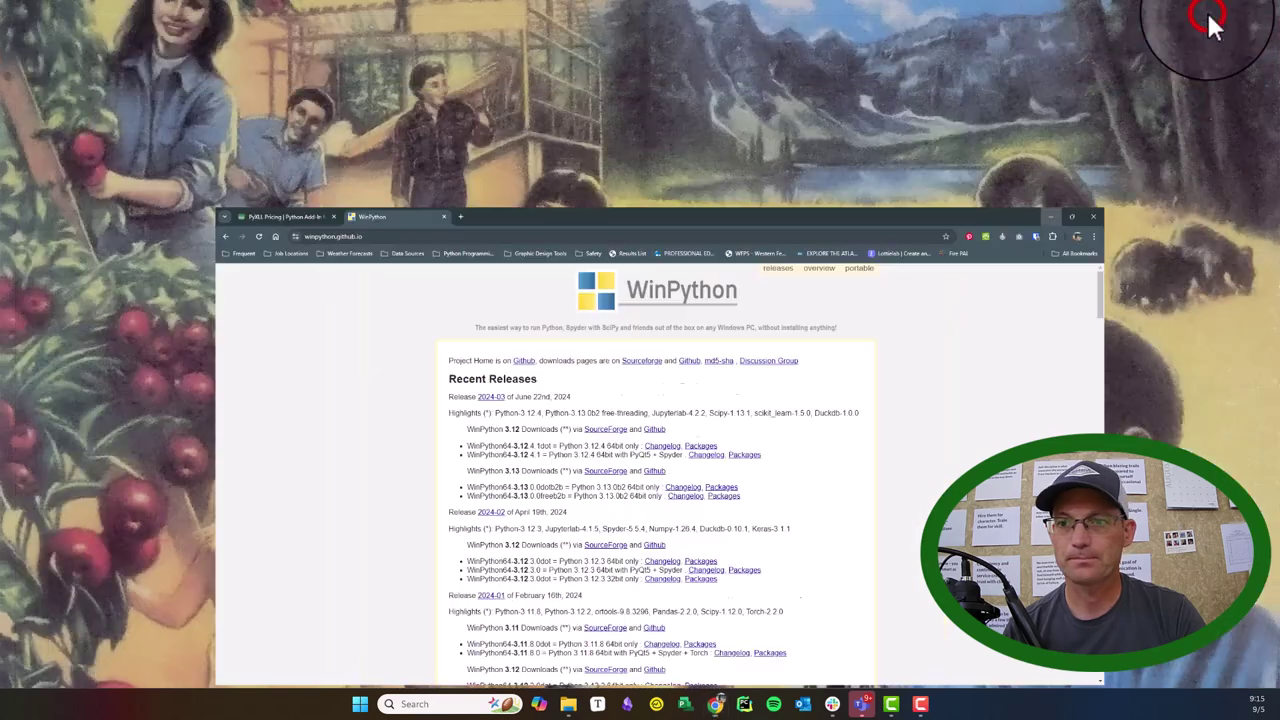
click(567, 703)
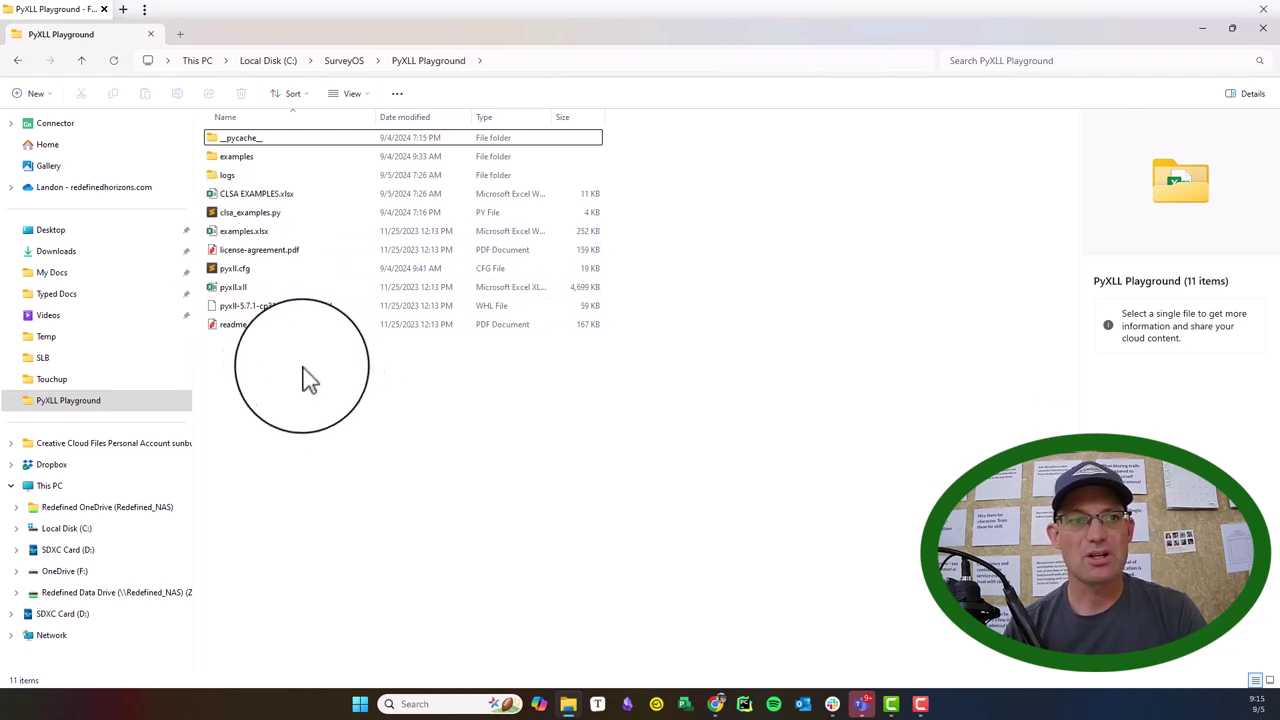
Open pyxll.cfg in Sublime Text from the PyXLL Playground folder
click(268, 270)
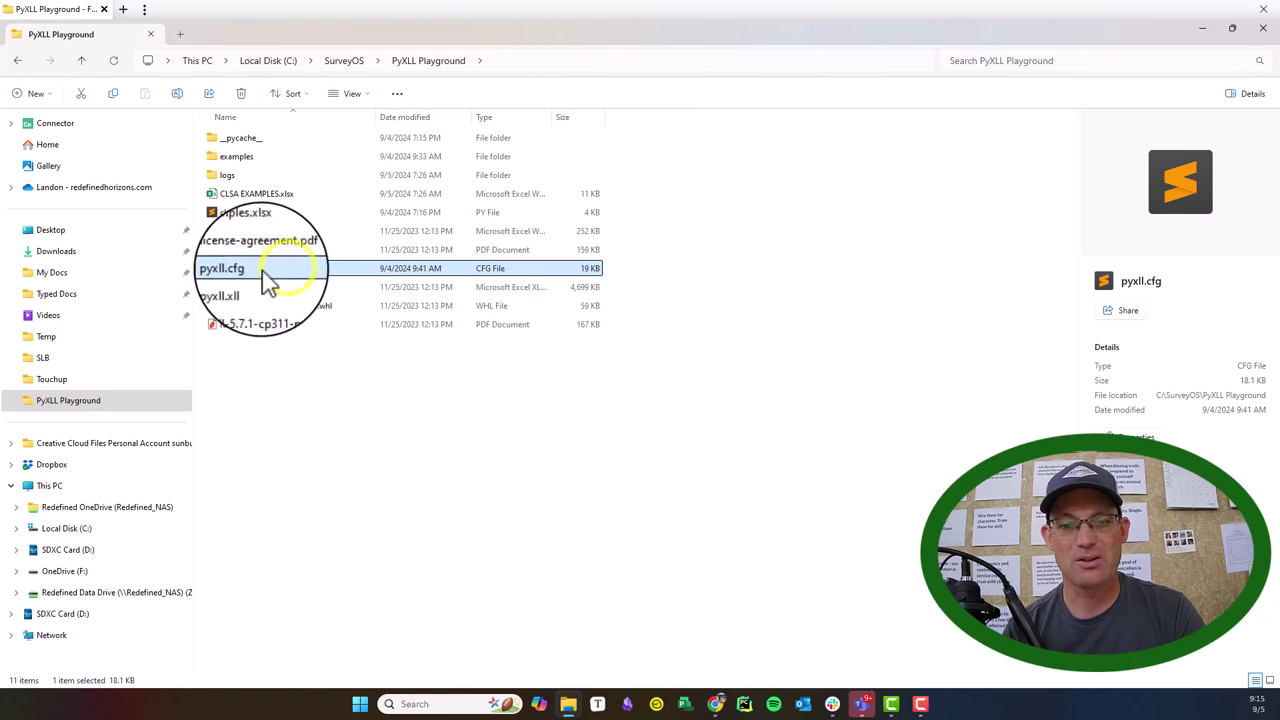
double_click(266, 278)
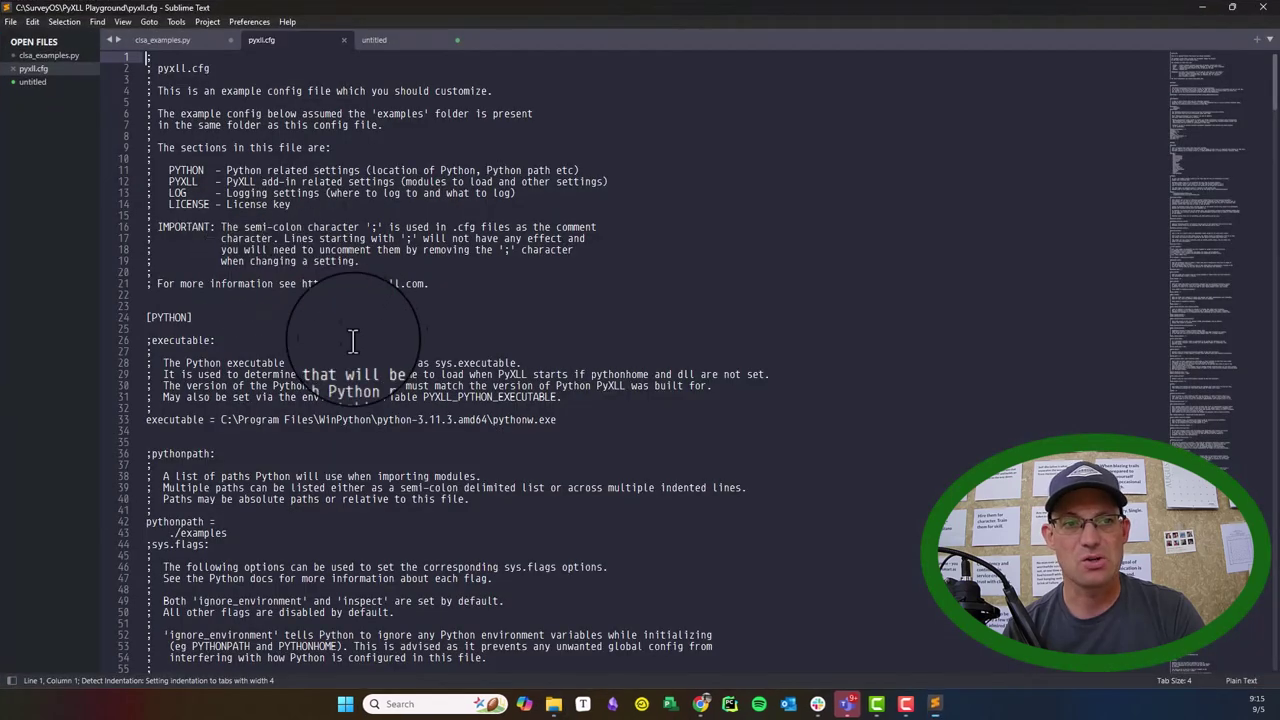
Highlight the WinPython executable path and clsa_examples module entry, then close pyxll.cfg
drag(608, 421, 137, 423)
scroll(246, 356, down, 9)
scroll(320, 457, down, 8)
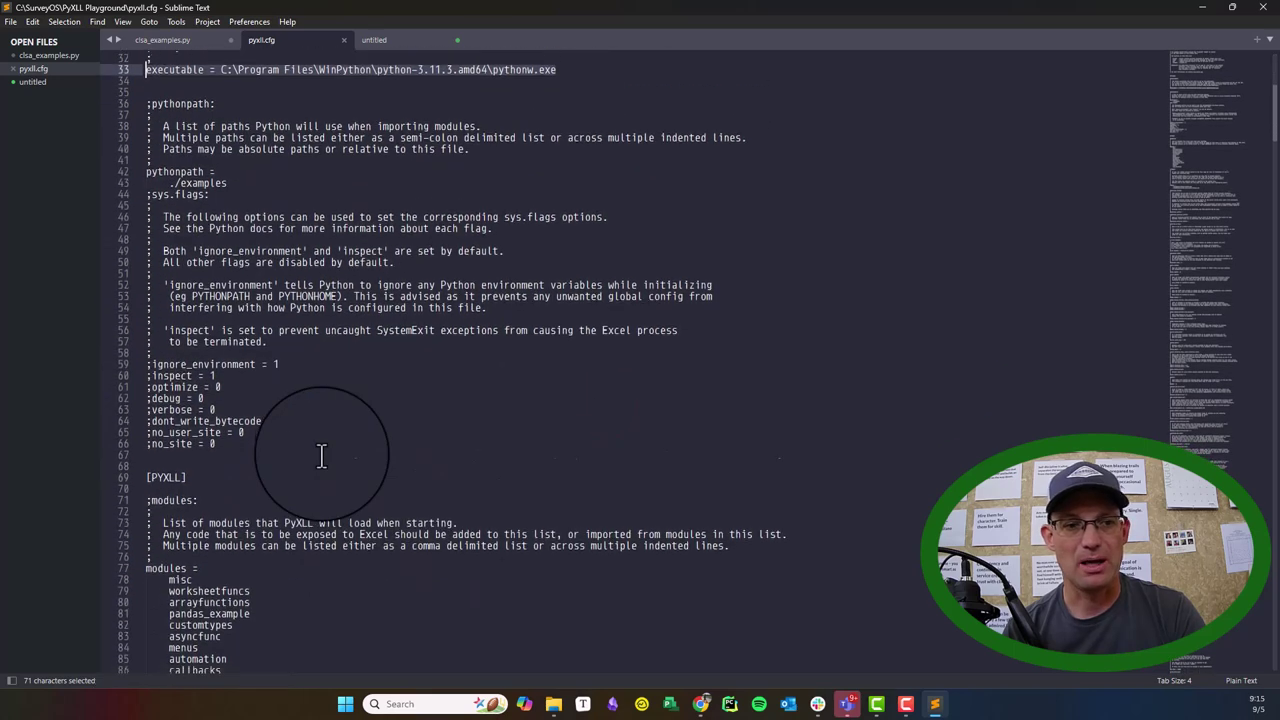
drag(320, 495, 164, 365)
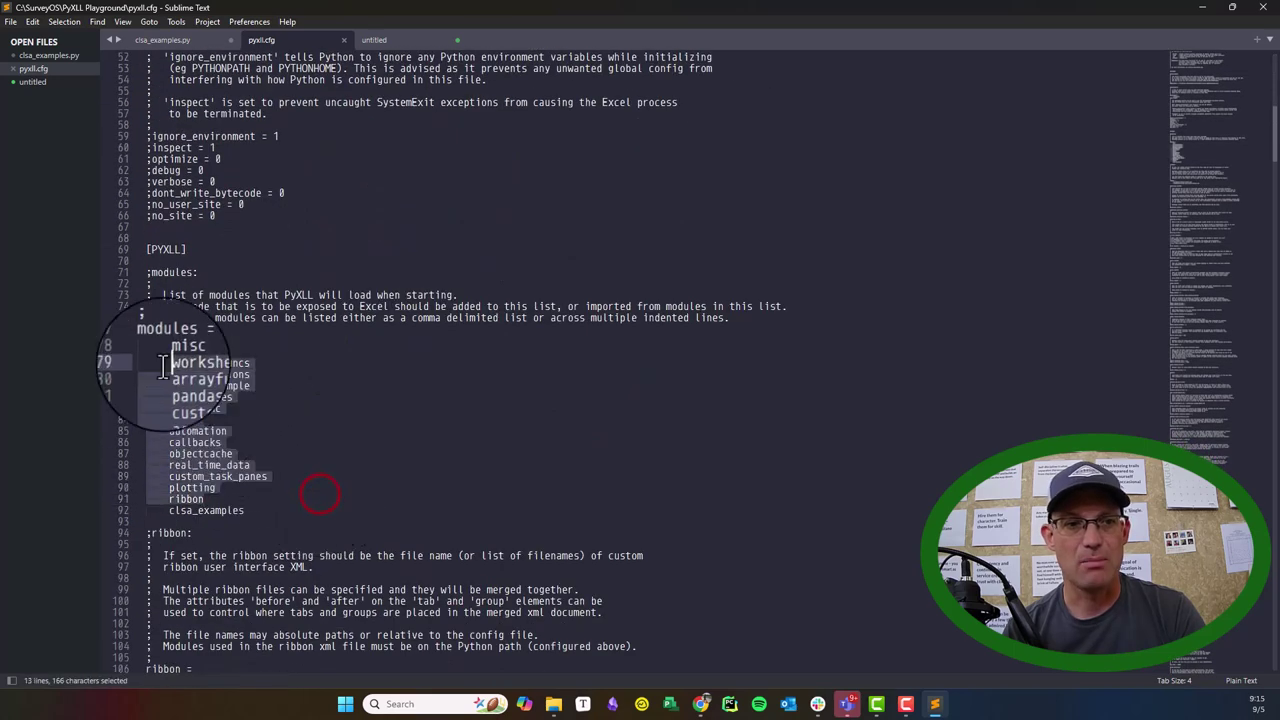
click(452, 492)
drag(214, 501, 140, 352)
drag(256, 512, 149, 512)
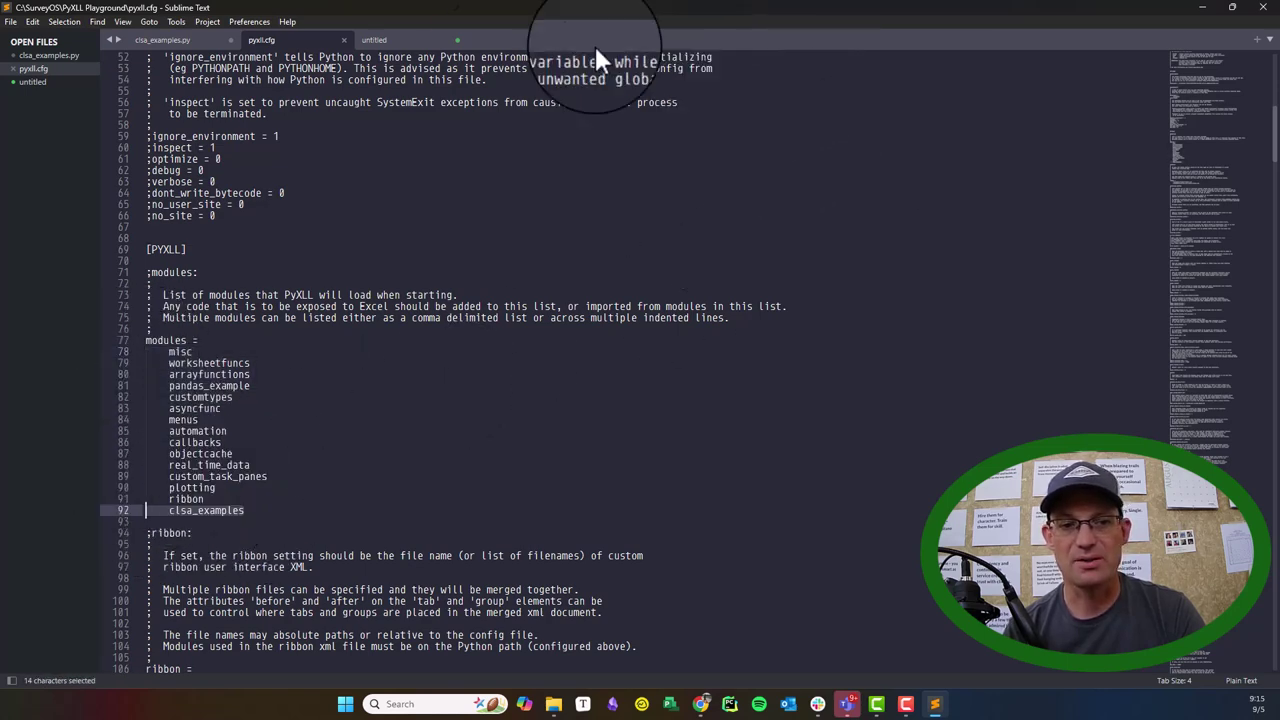
click(343, 40)
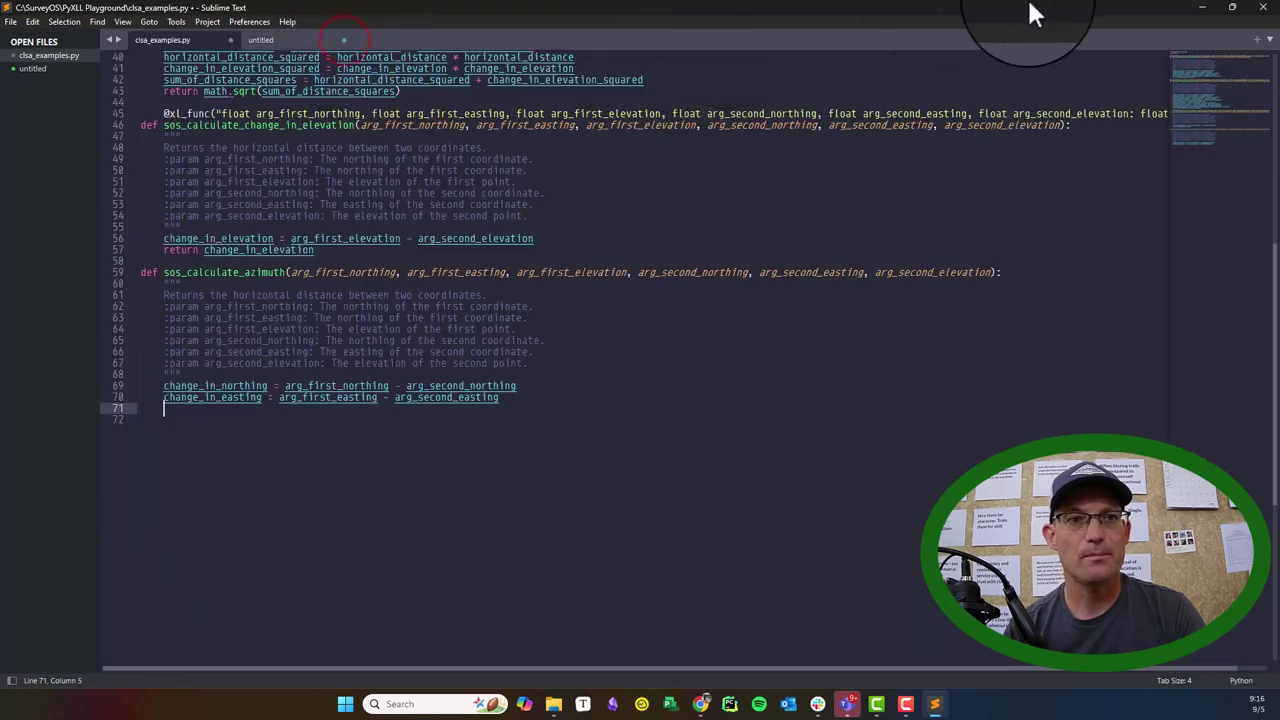
click(1197, 14)
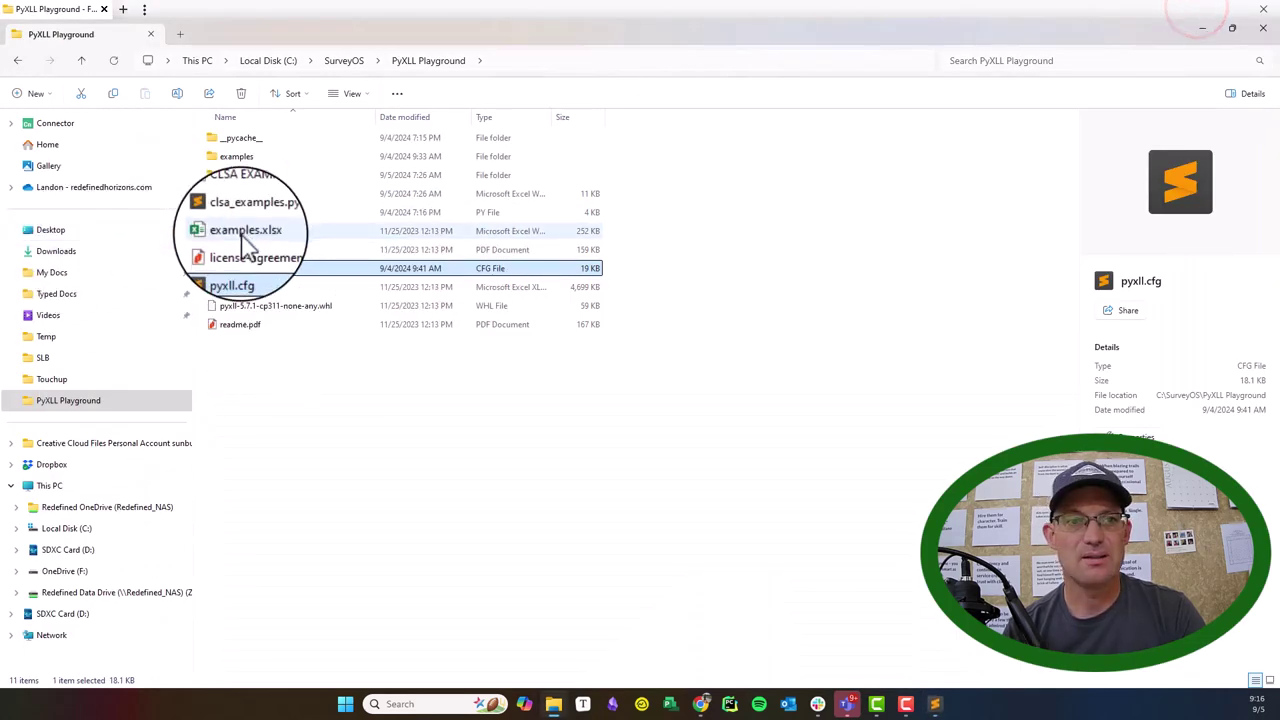
Select clsa_examples.py, pyxll.xll, then CLSA EXAMPLES.xlsx to bring up the workbook
click(215, 213)
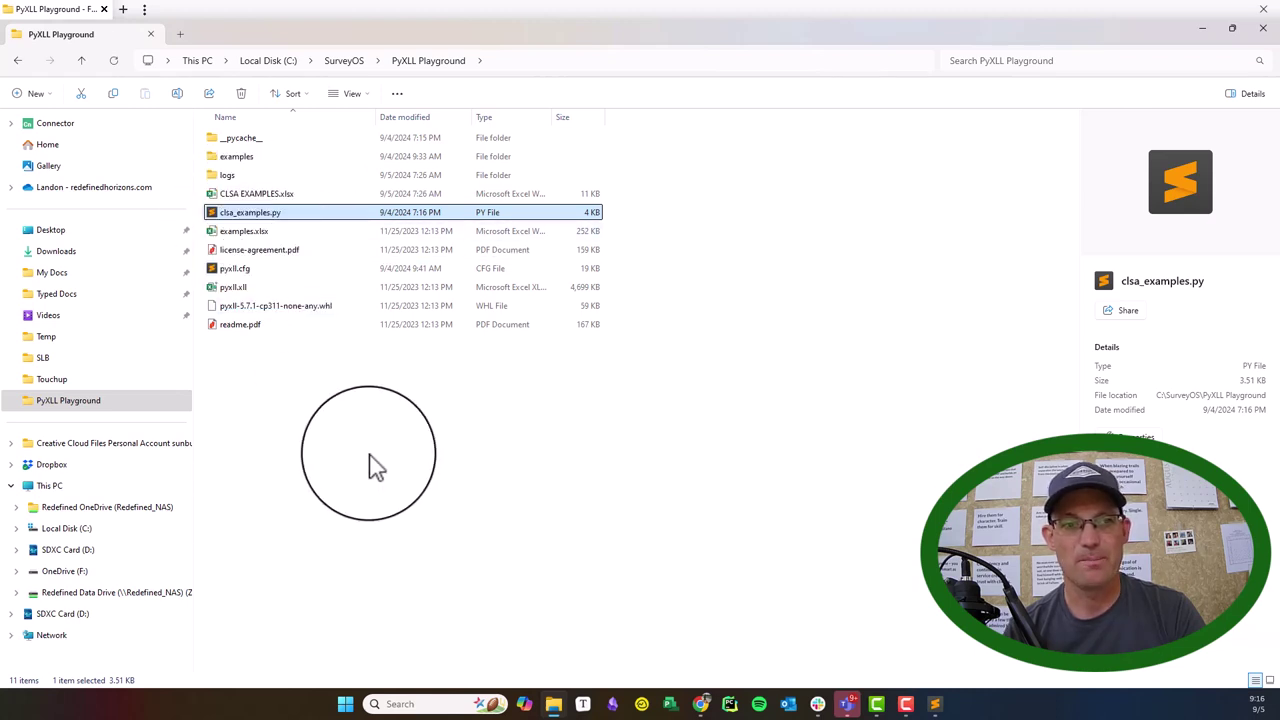
click(235, 288)
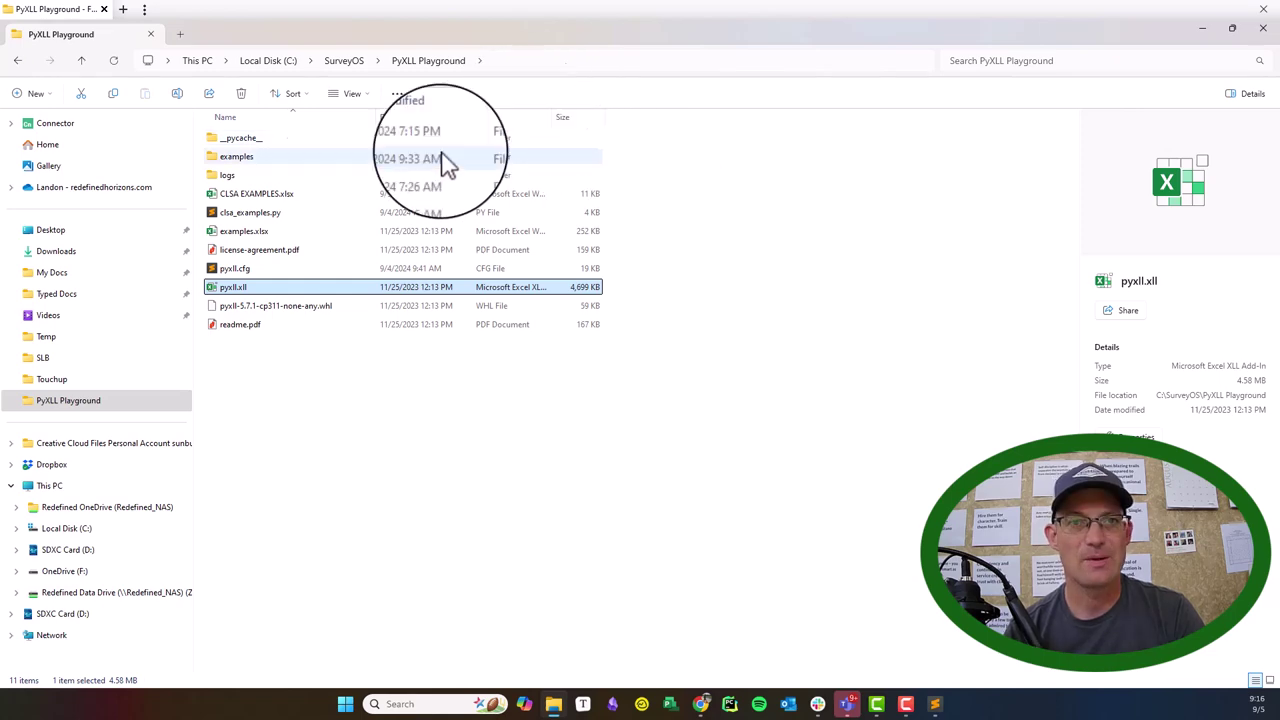
click(280, 195)
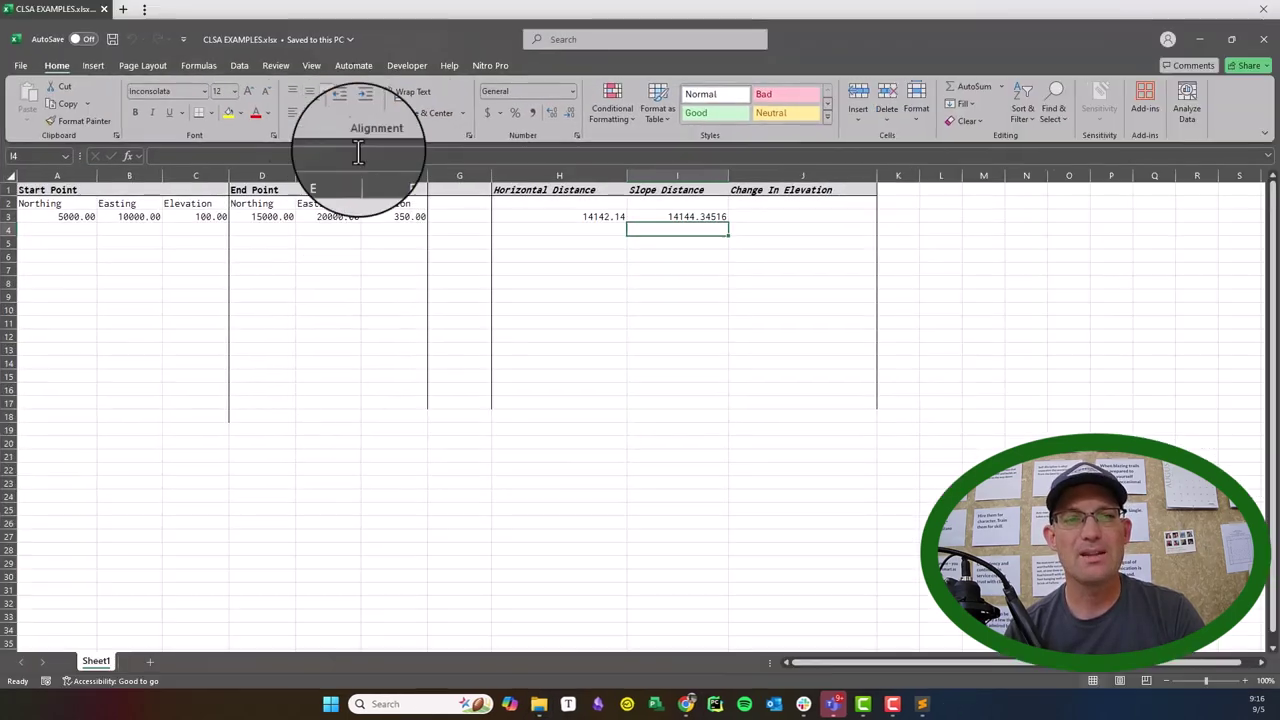
click(538, 703)
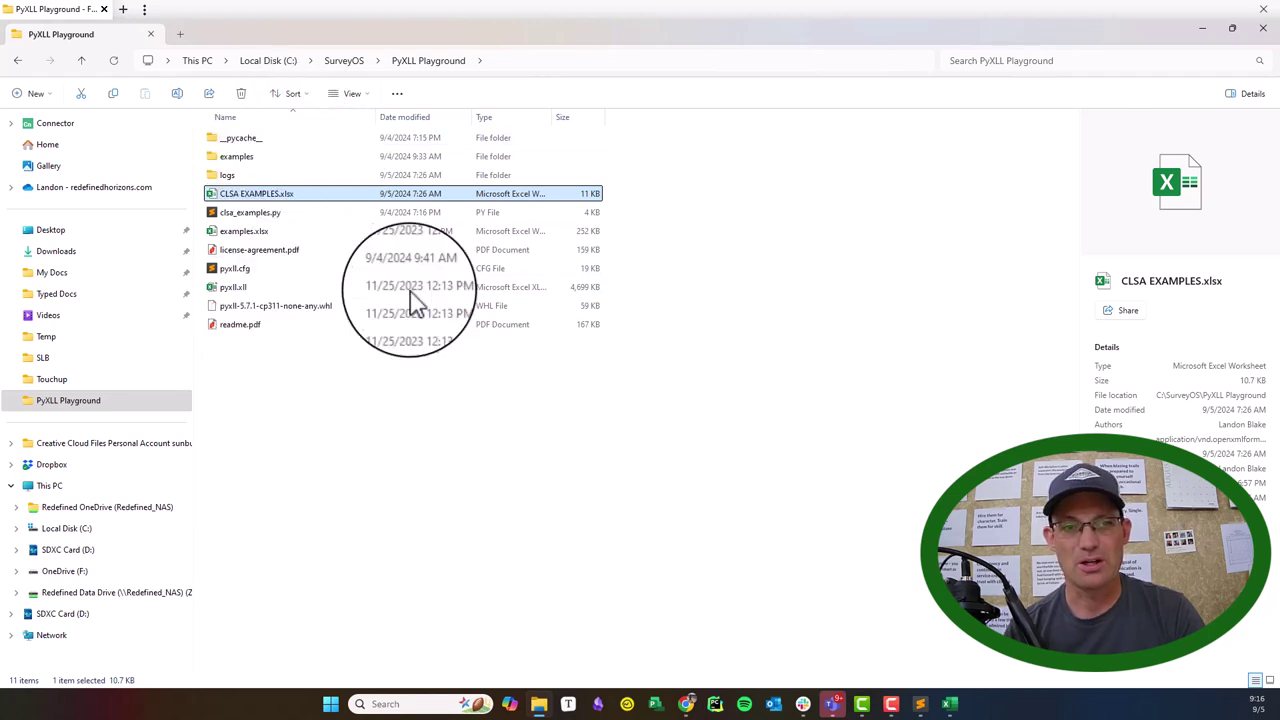
mouse_move(955, 712)
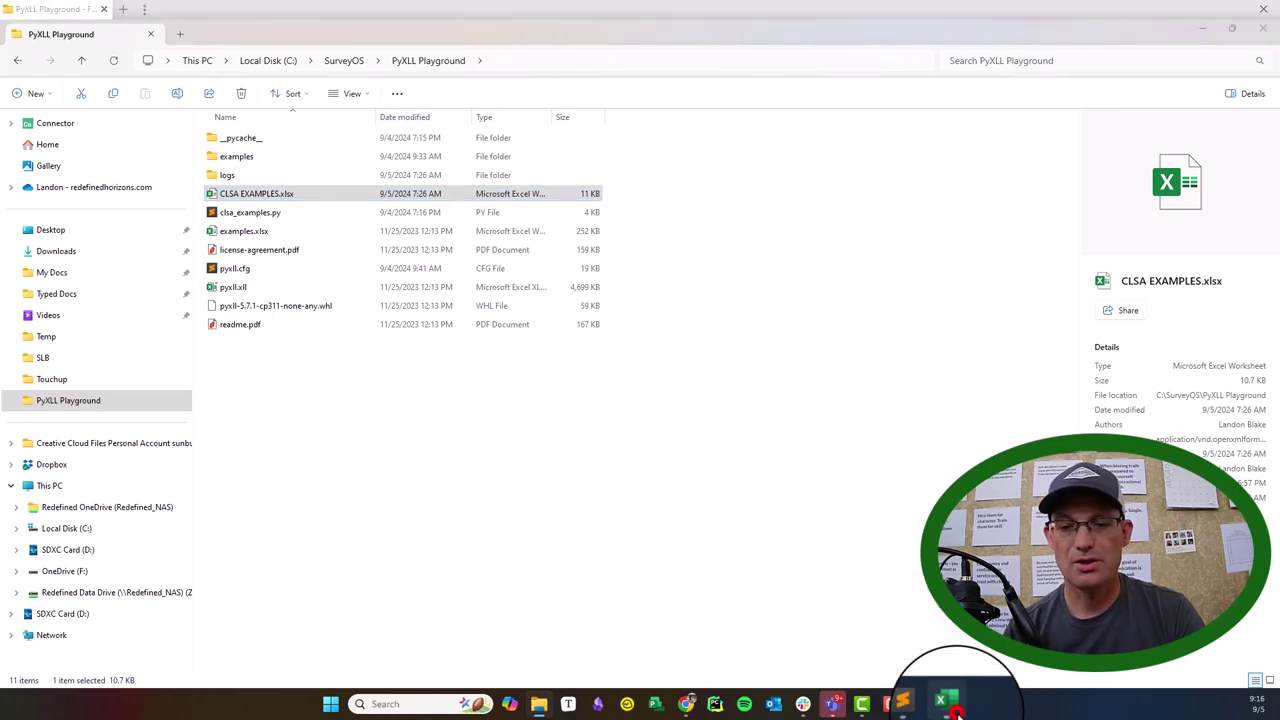
click(955, 712)
click(532, 545)
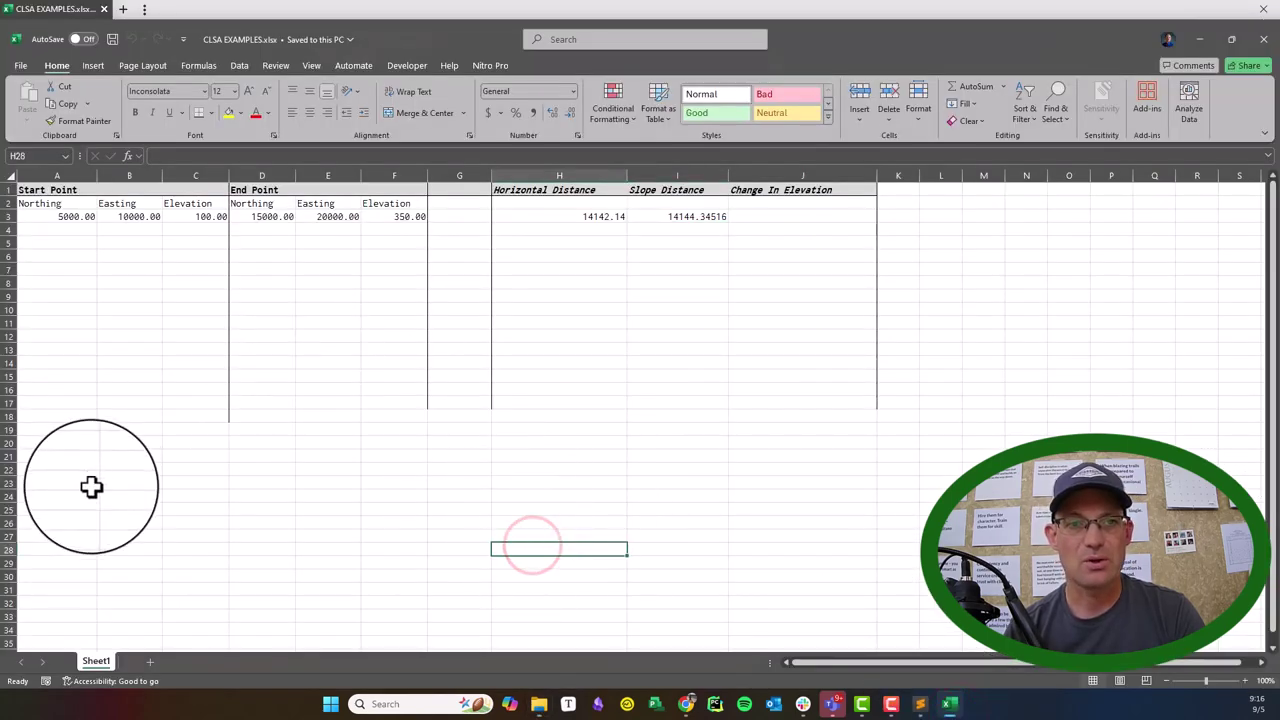
click(251, 468)
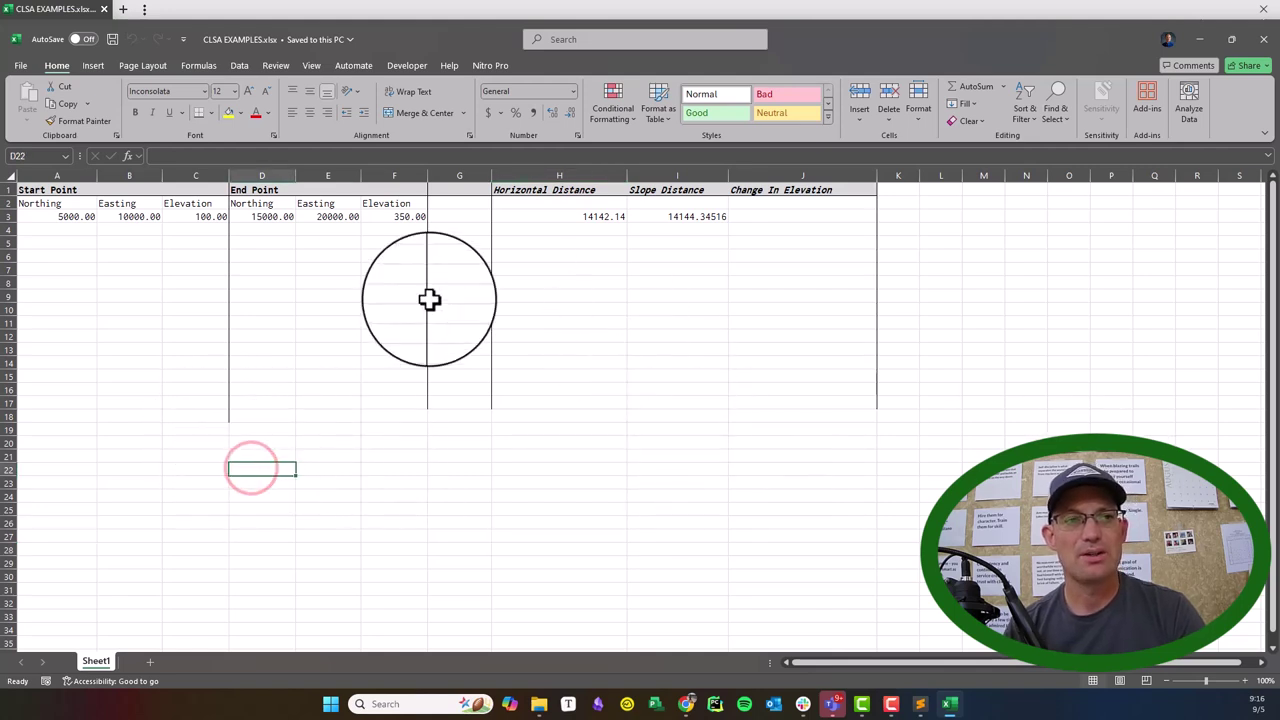
click(122, 372)
drag(44, 215, 400, 216)
click(325, 307)
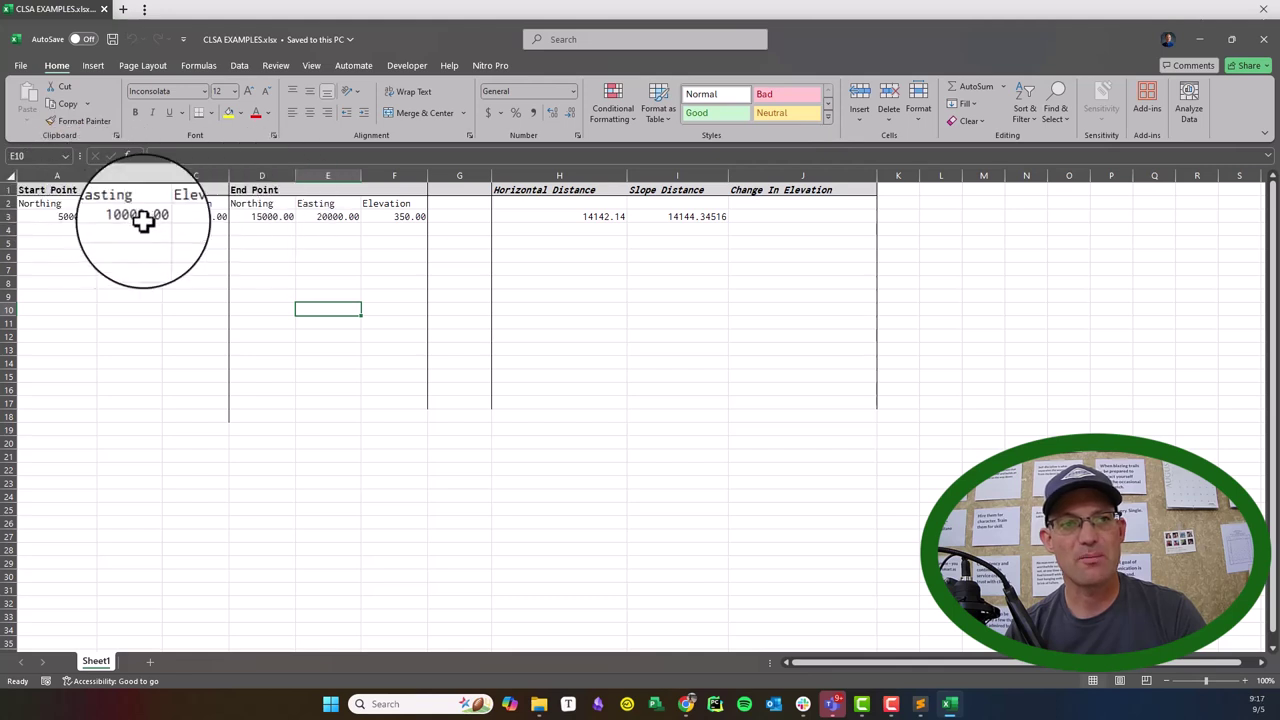
drag(43, 229, 327, 393)
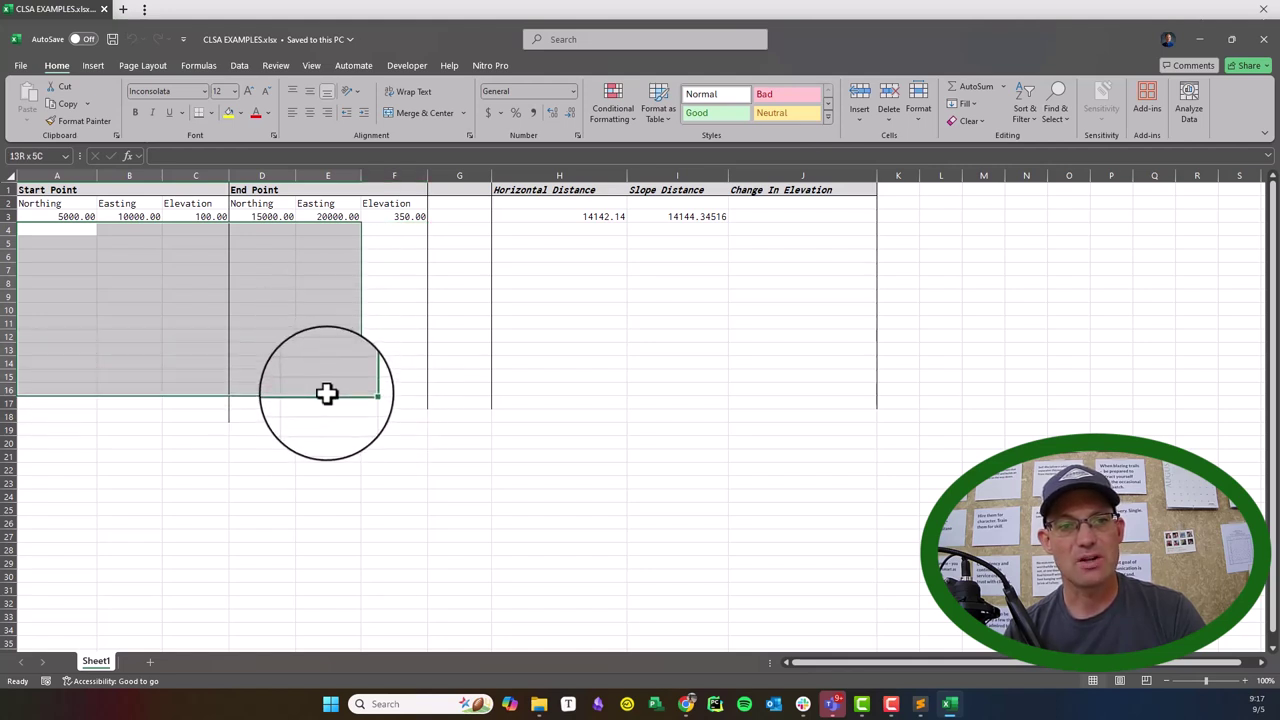
click(460, 486)
click(614, 388)
click(571, 193)
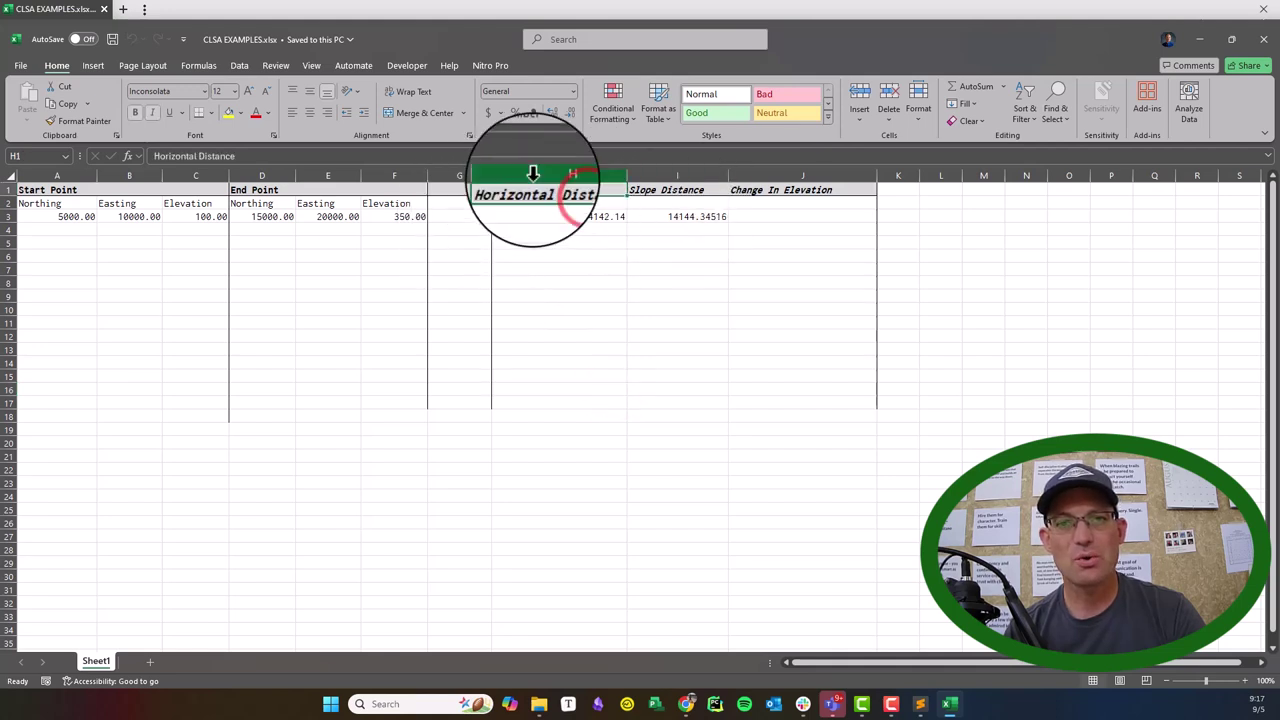
click(662, 191)
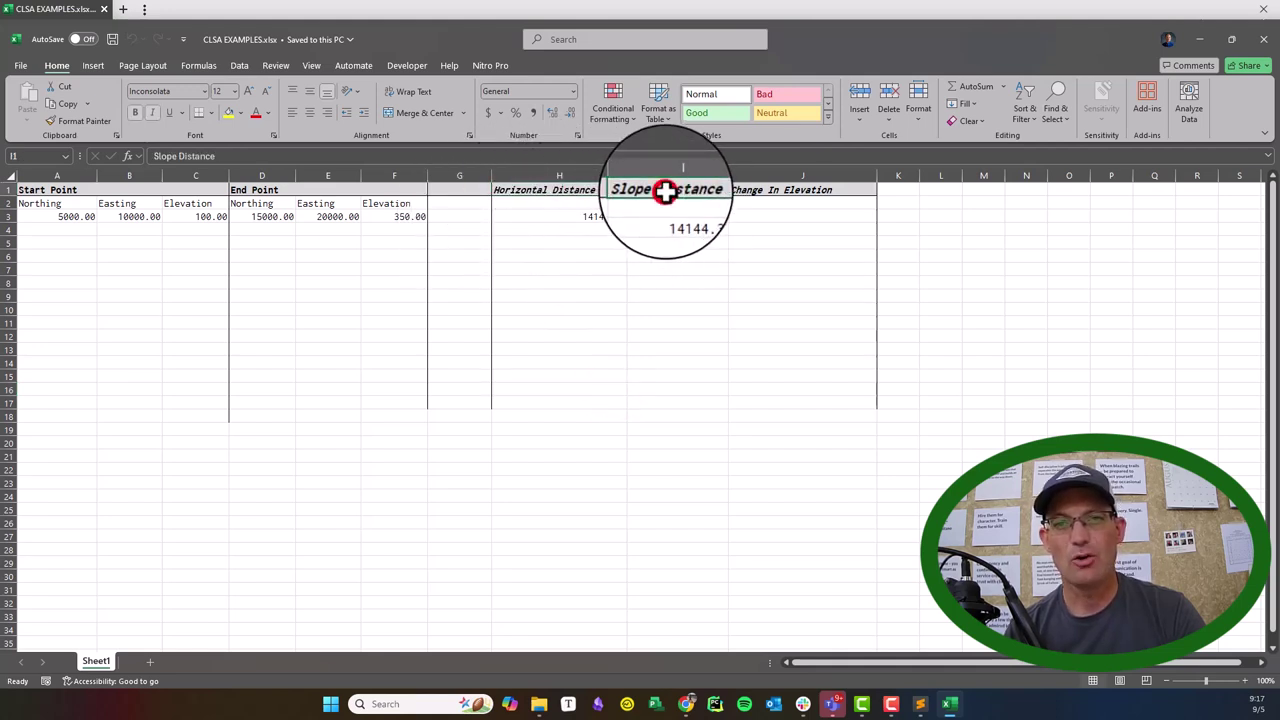
click(748, 193)
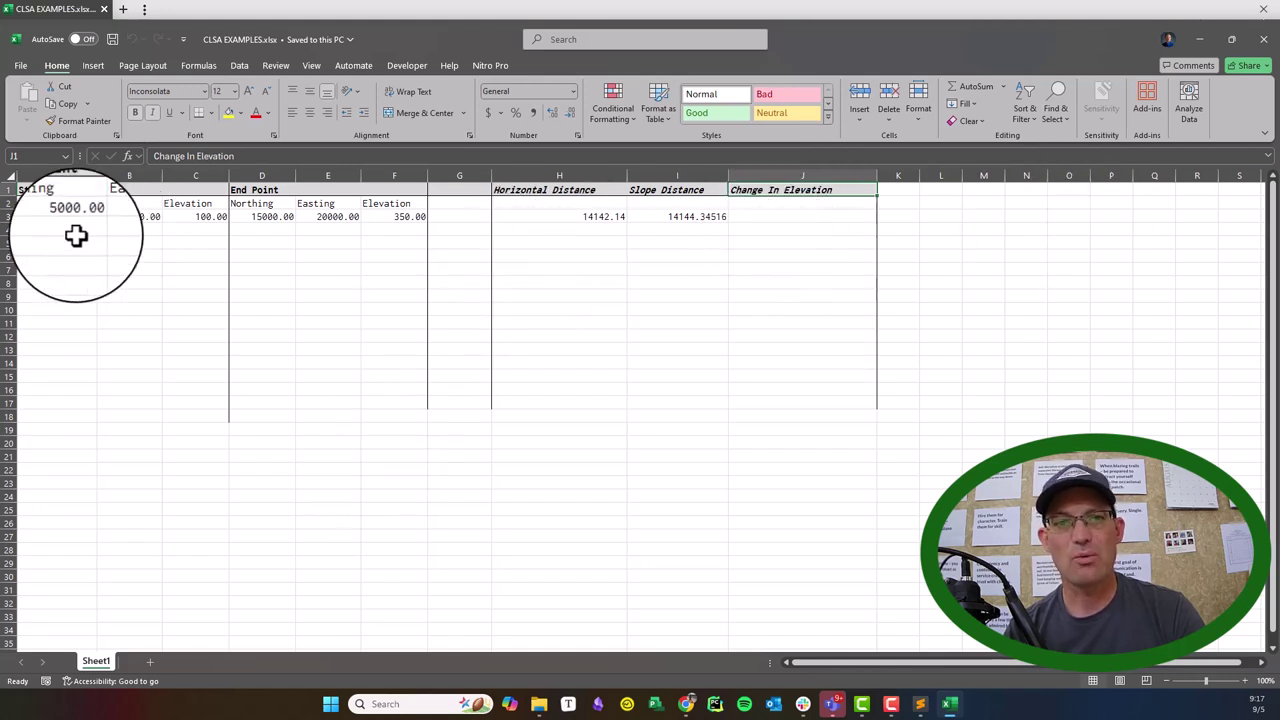
Enter start point 5200, 12000, 400 and end point 15500, 32000, 250 across A4:F4
text(5000)
key(Tab)
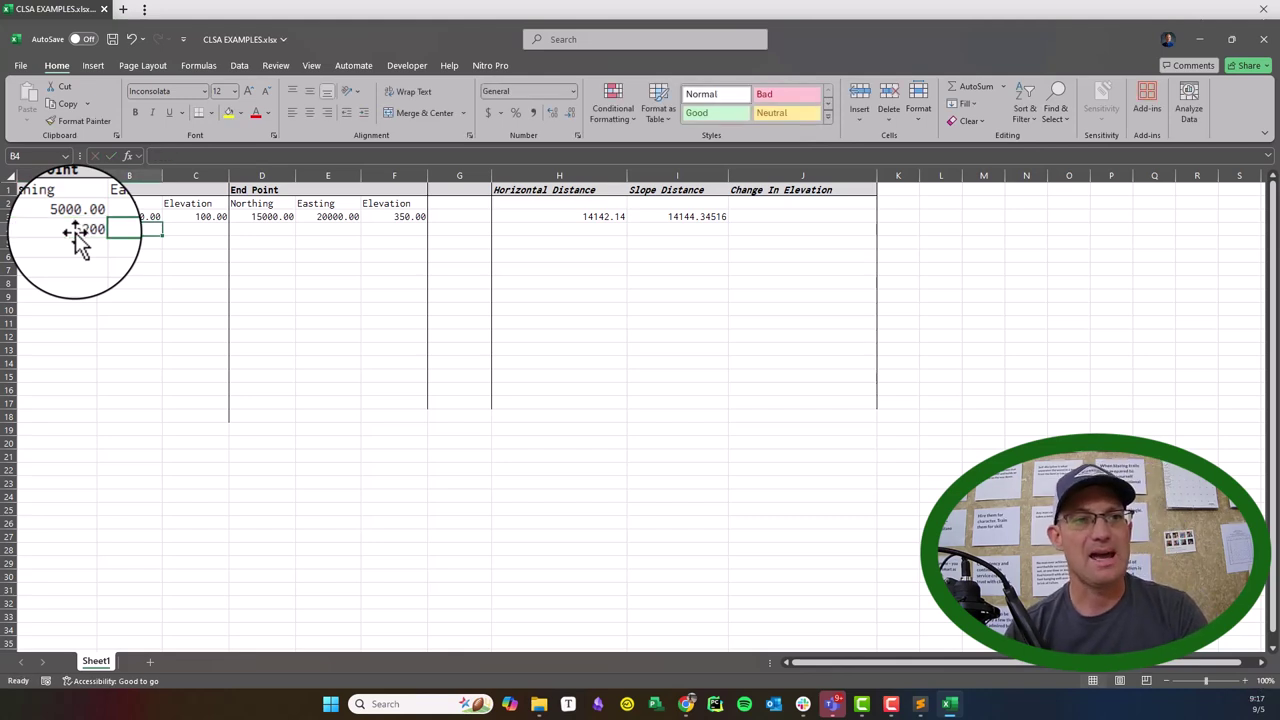
text(12000)
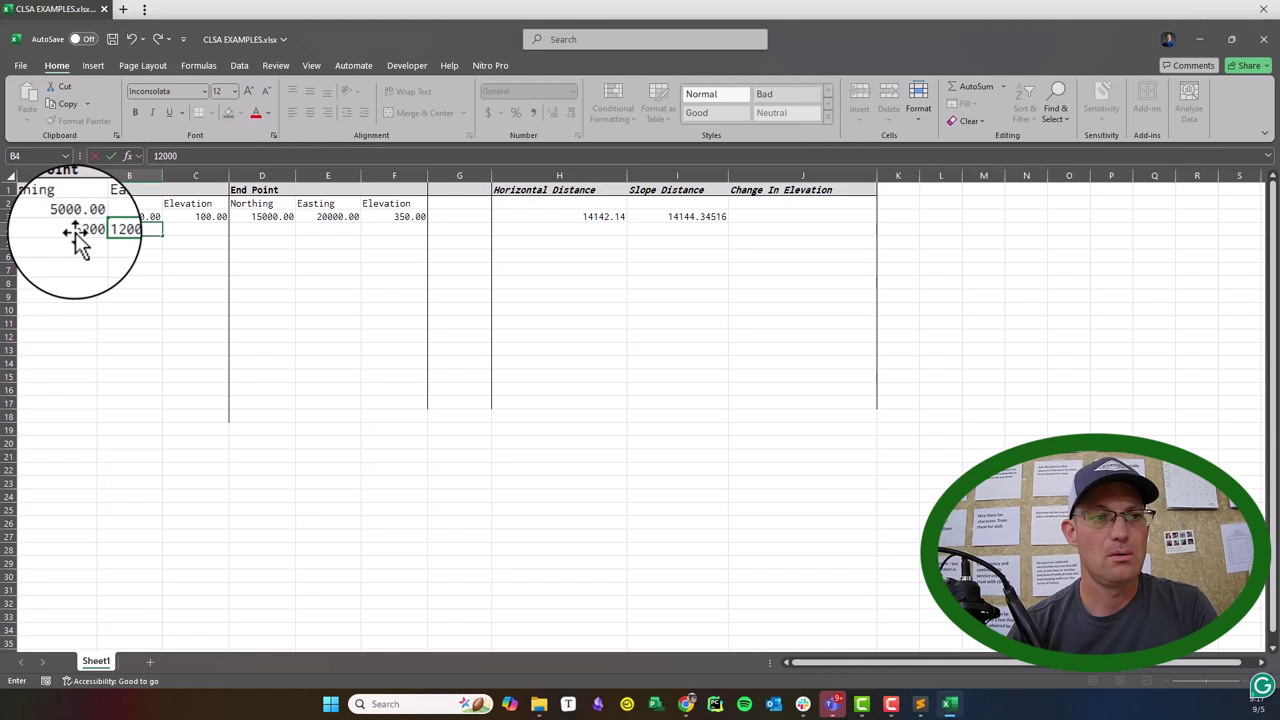
key(Tab)
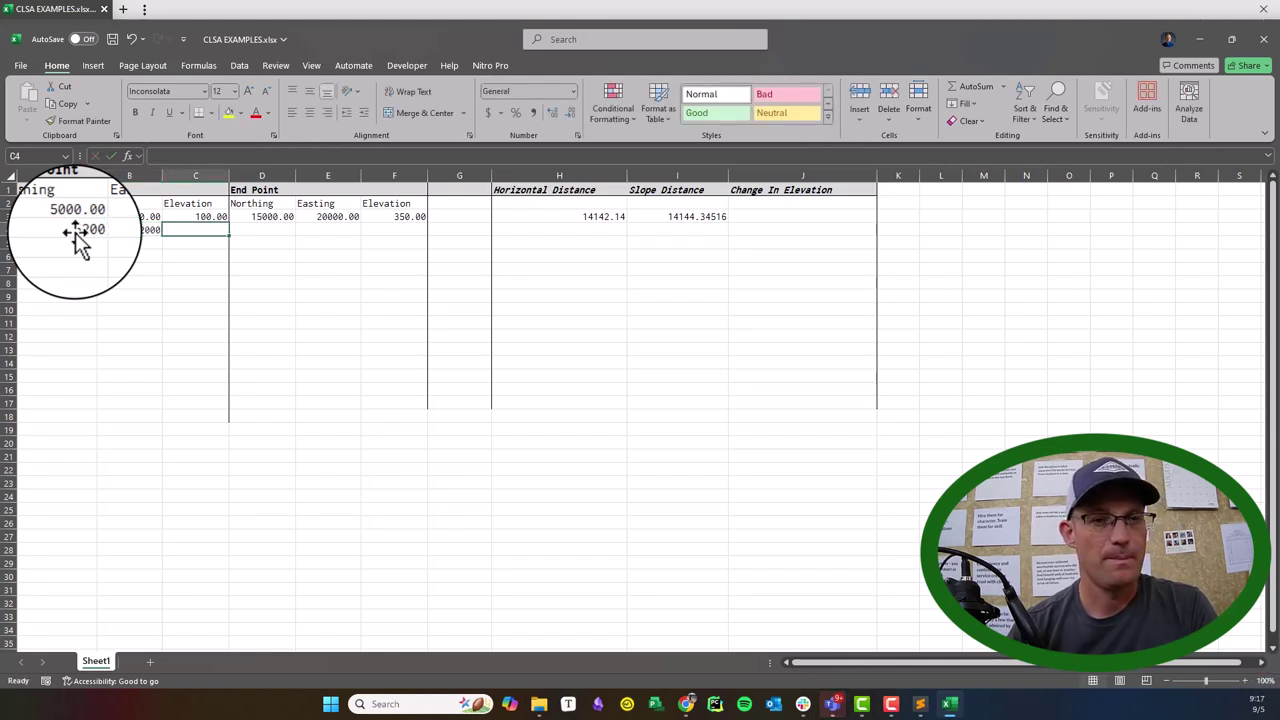
text(400)
key(Tab)
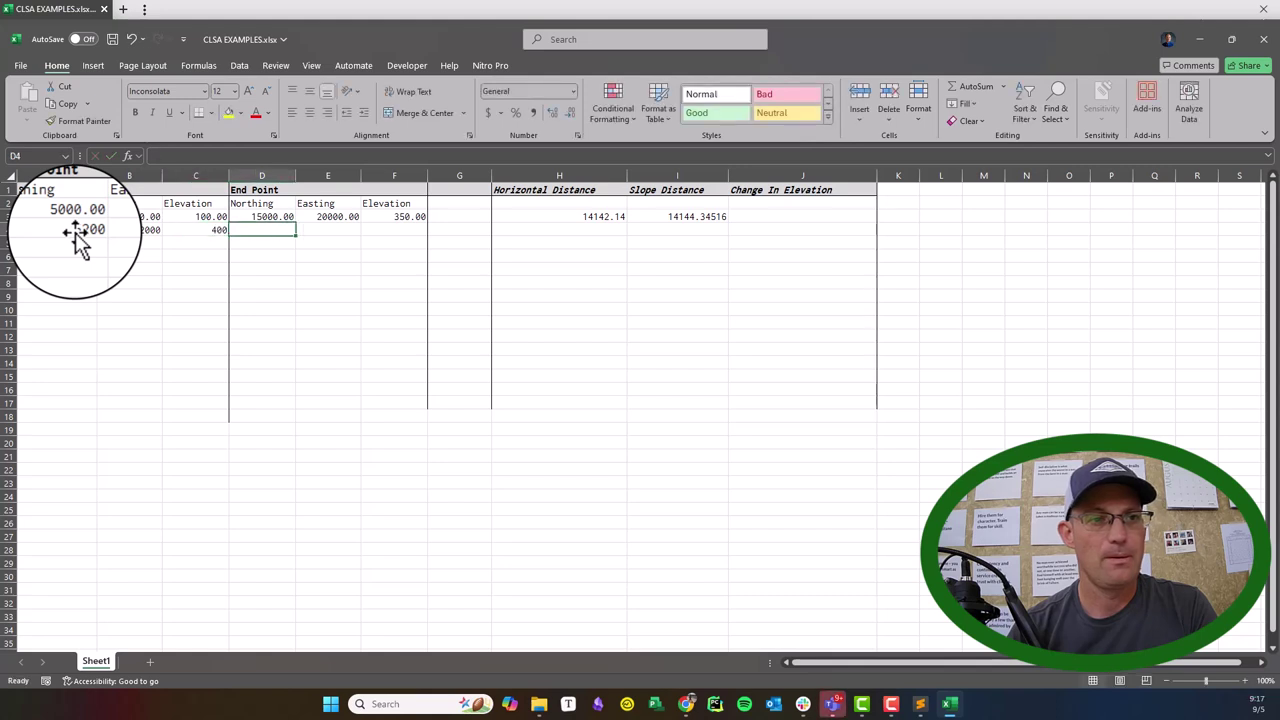
text(15500)
key(Tab)
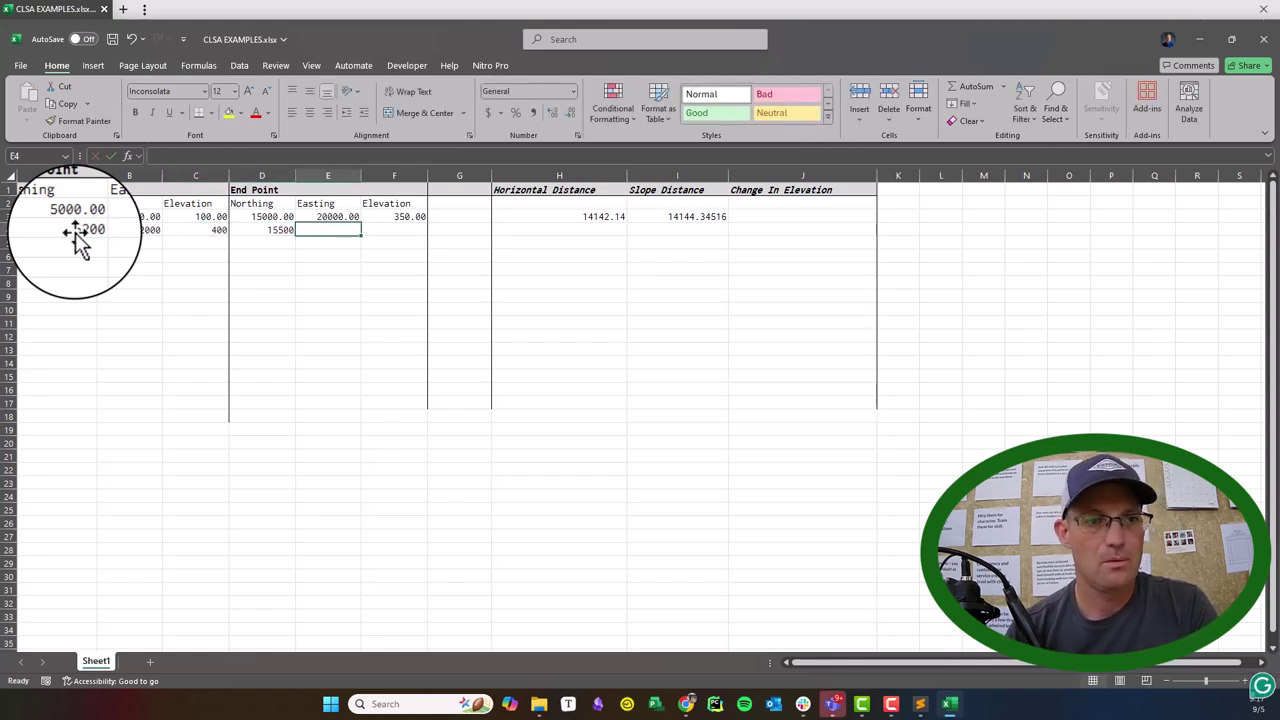
text(32000)
key(Tab)
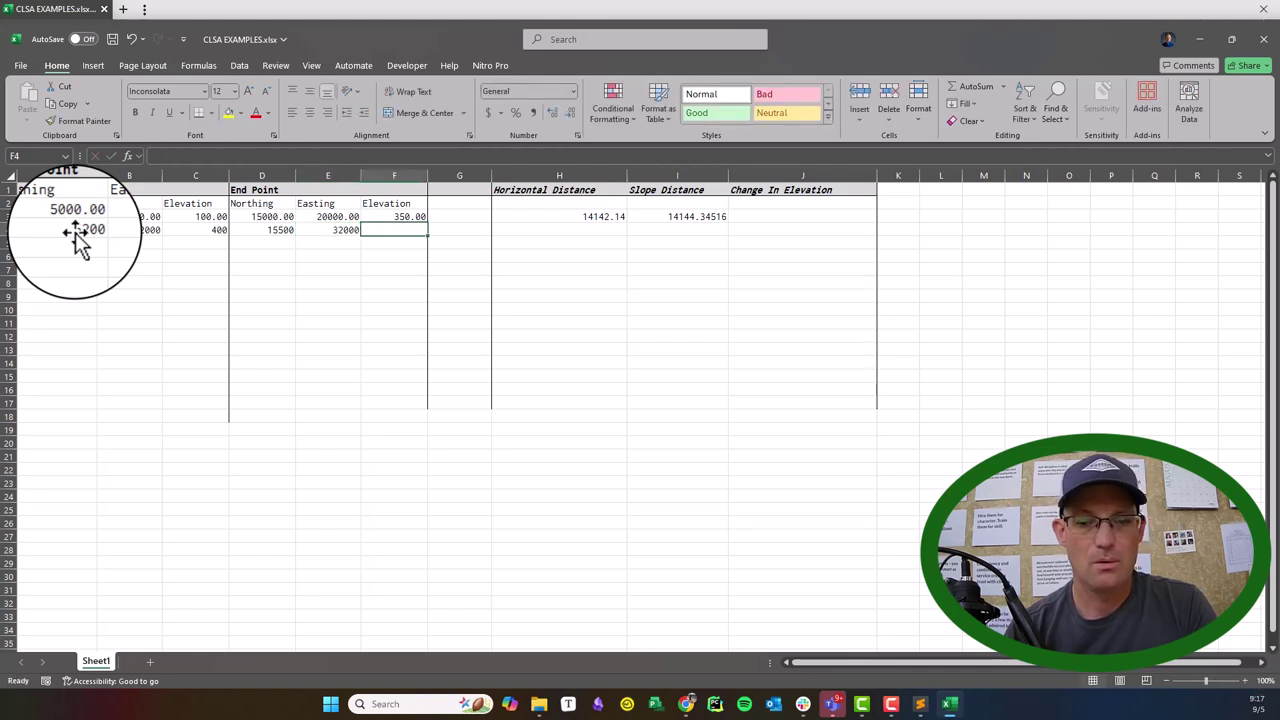
text(250)
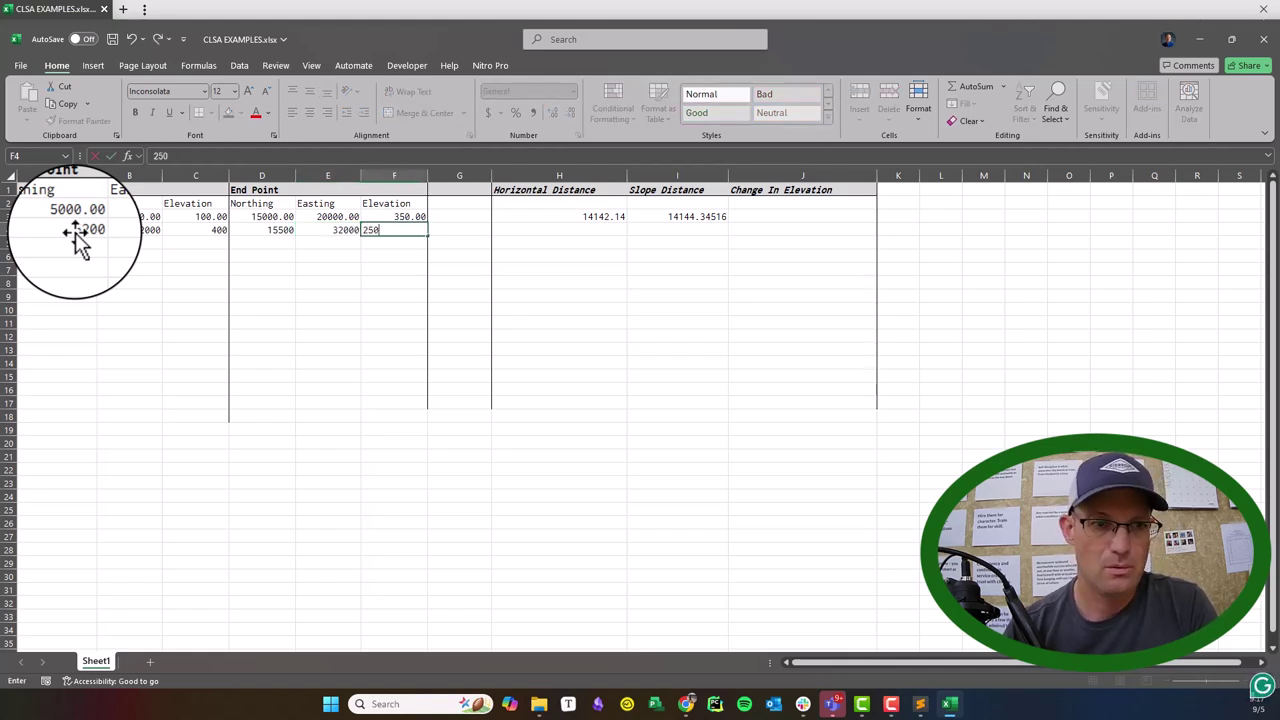
Format the row 4 coordinates in A4:F4 to show two decimal places
click(75, 232)
drag(64, 231, 394, 233)
click(570, 114)
click(554, 114)
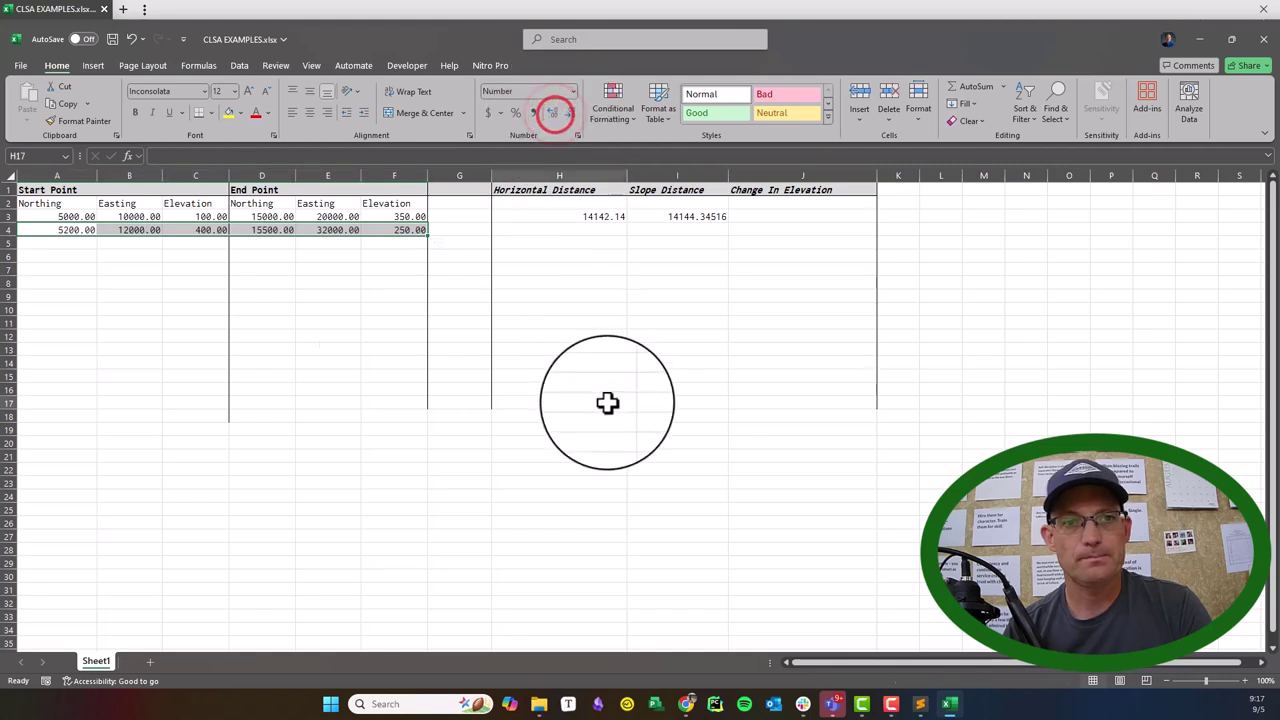